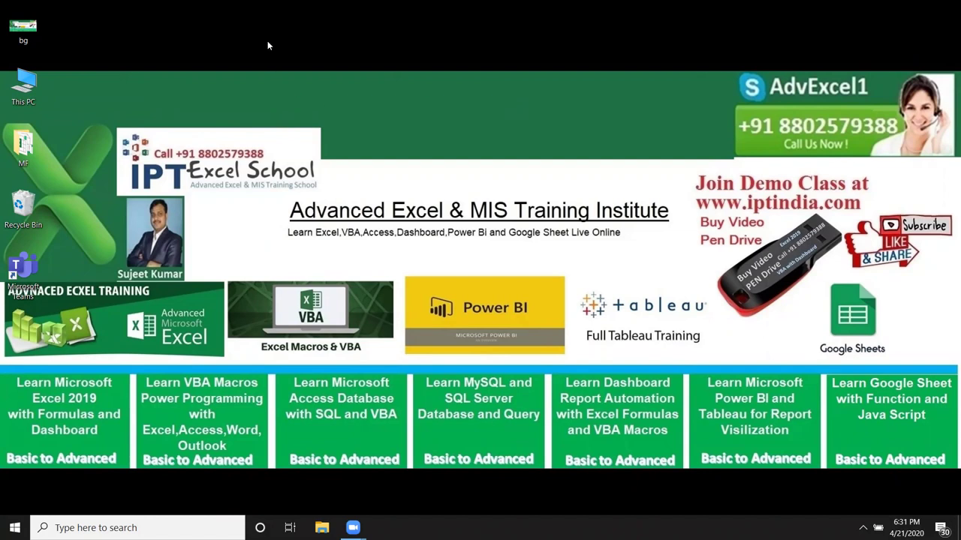
Step: Search Windows for 'goto', then dismiss the search panel
{"action": "key", "text": "super"}
{"action": "type", "text": "goto"}
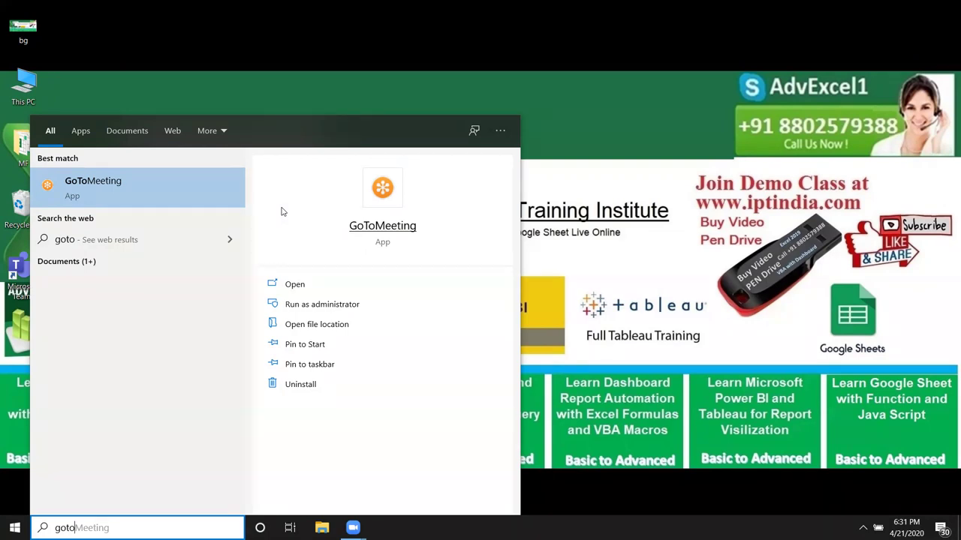
{"action": "key", "text": "Escape"}
Step: Refresh the desktop and bring Windows search back up
{"action": "right_click", "coordinate": [346, 187]}
{"action": "left_click", "coordinate": [377, 225]}
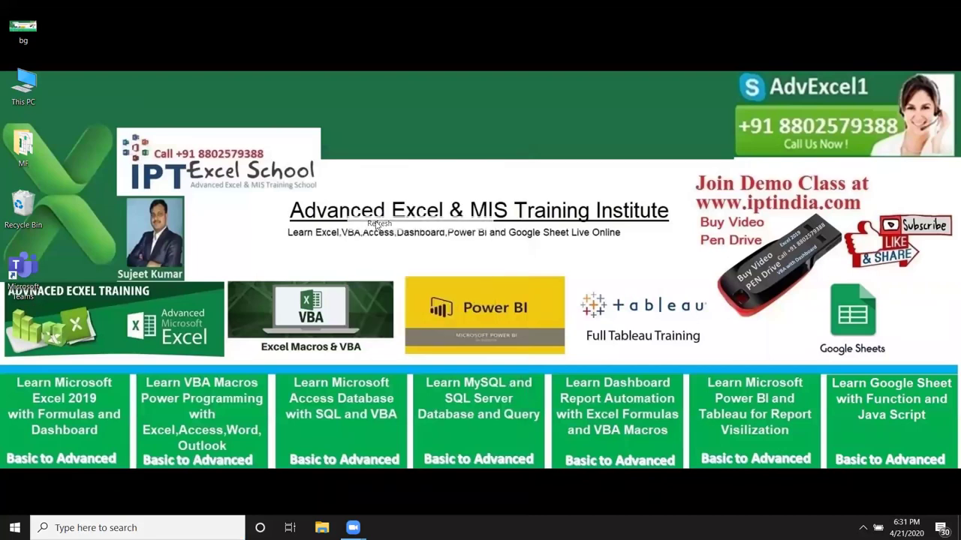
{"action": "key", "text": "super"}
Step: Launch Excel, create a blank workbook and remove the recovered documents
{"action": "type", "text": "ex"}
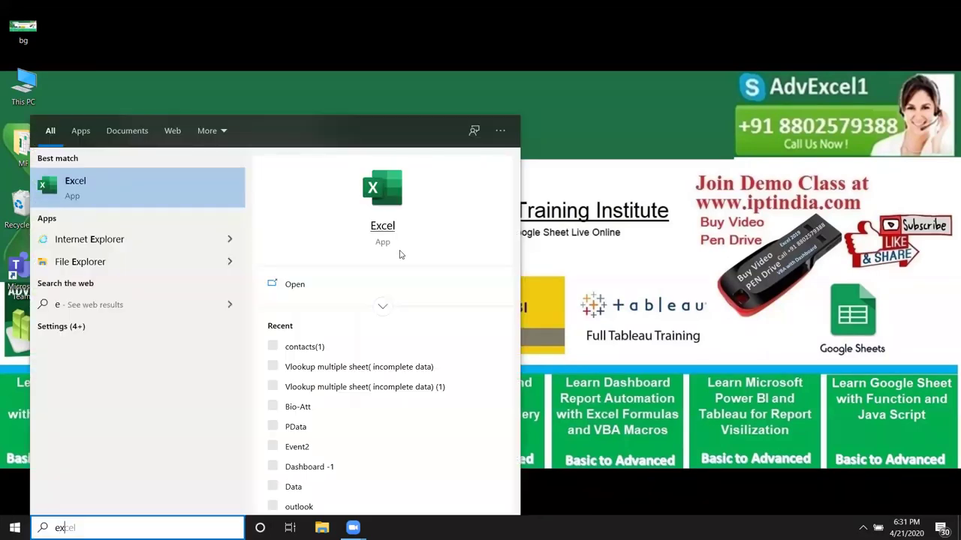
{"action": "type", "text": "cel"}
{"action": "left_click", "coordinate": [392, 229]}
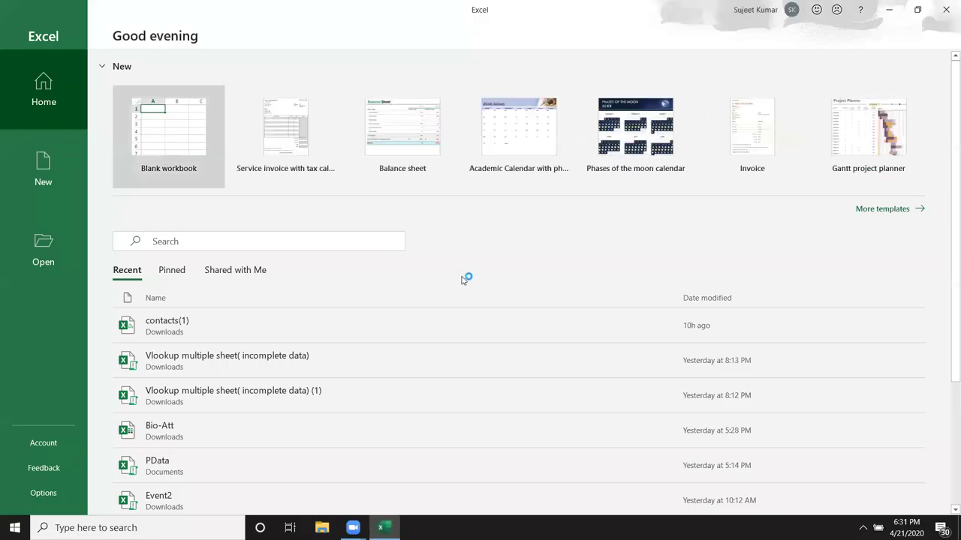
{"action": "left_click", "coordinate": [189, 147]}
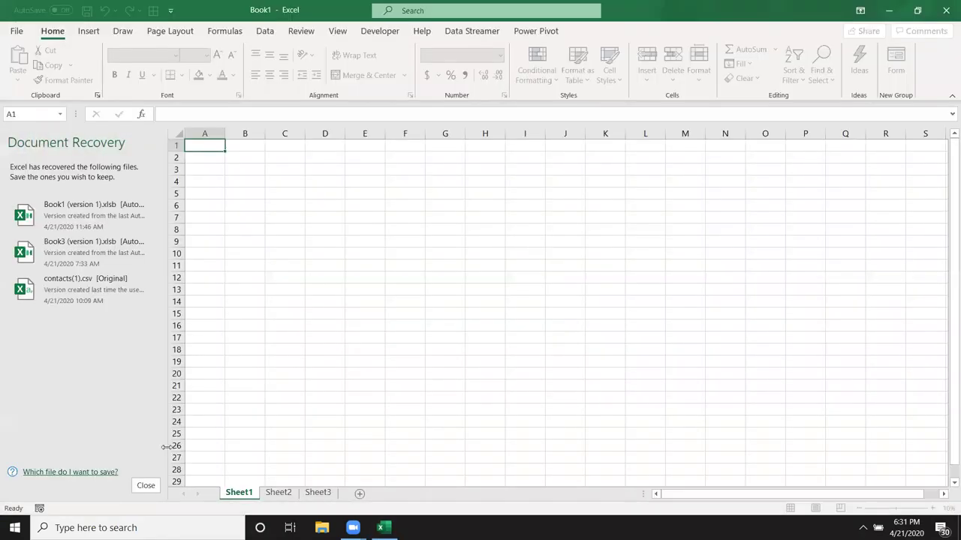
{"action": "left_click", "coordinate": [146, 486]}
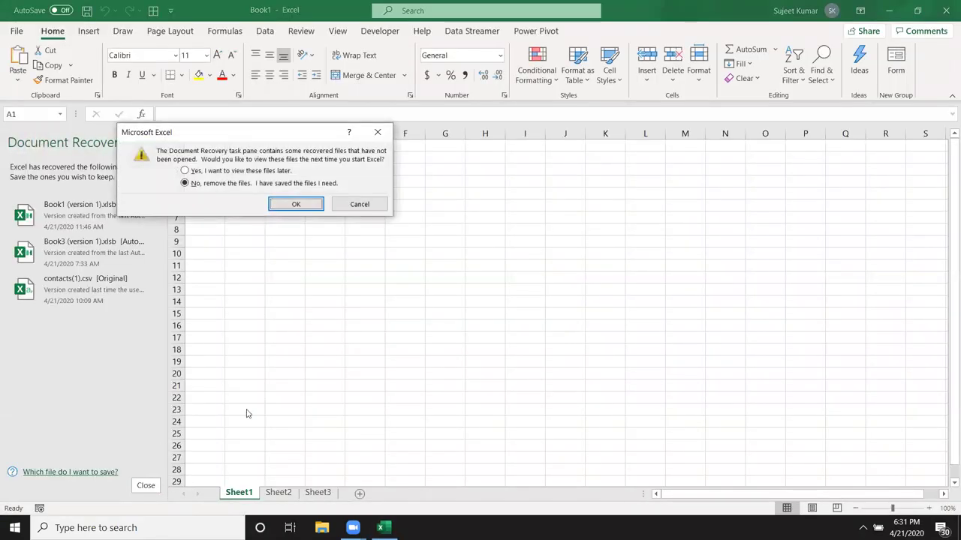
{"action": "left_click", "coordinate": [295, 206]}
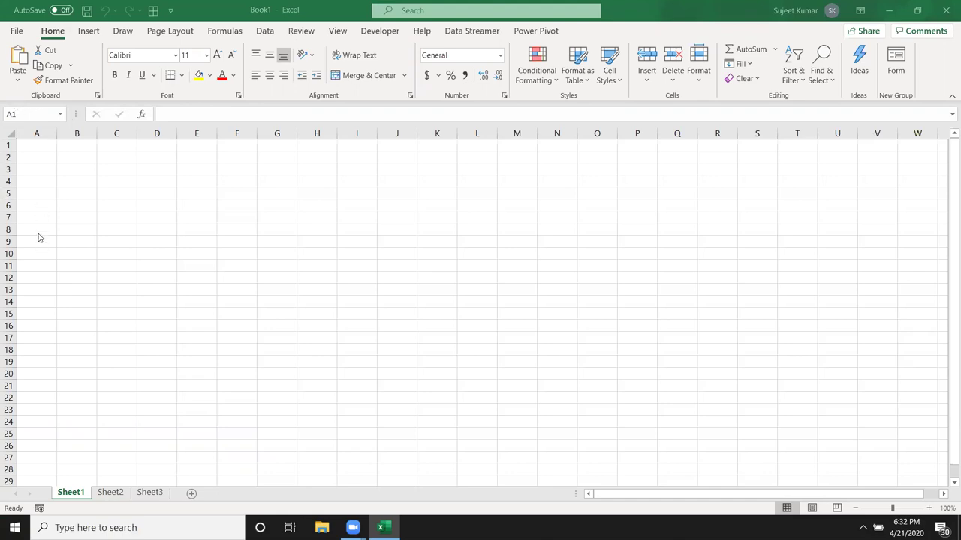
Step: Enter =INFO("RELEASE") in D5 so it returns 16.0
{"action": "left_click", "coordinate": [154, 194]}
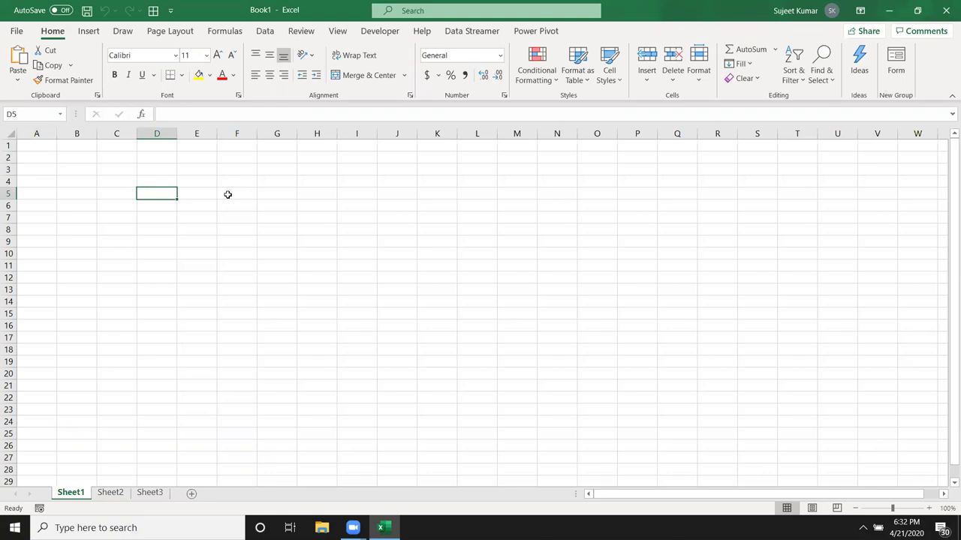
{"action": "type", "text": "=in"}
{"action": "key", "text": "Down"}
{"action": "key", "text": "Down"}
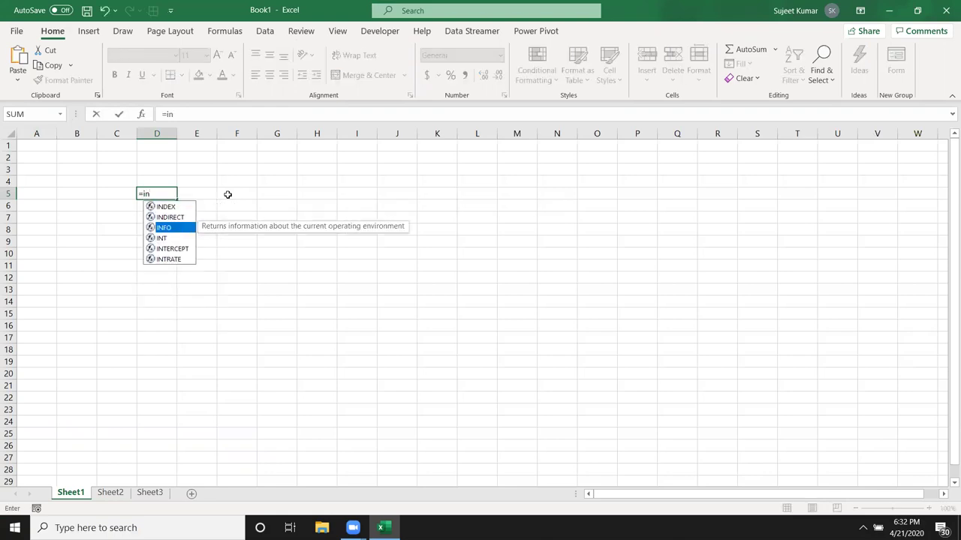
{"action": "key", "text": "Tab"}
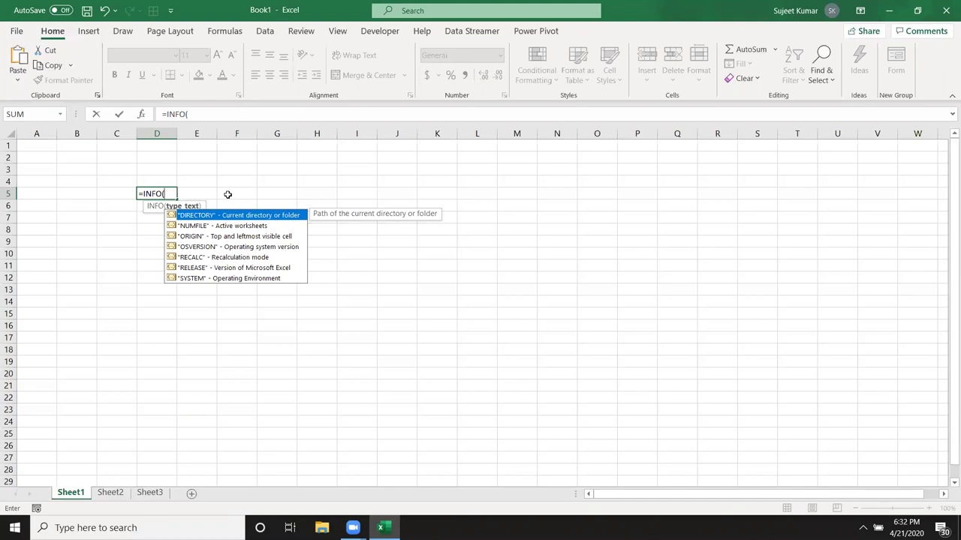
{"action": "key", "text": "Down"}
{"action": "key", "text": "Down"}
{"action": "key", "text": "Down"}
{"action": "key", "text": "Down"}
{"action": "key", "text": "Down"}
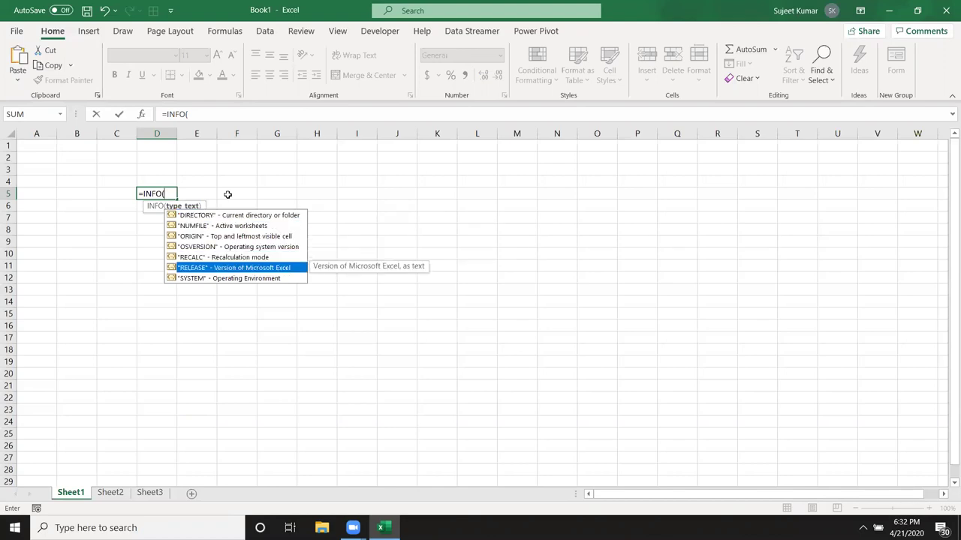
{"action": "key", "text": "Tab"}
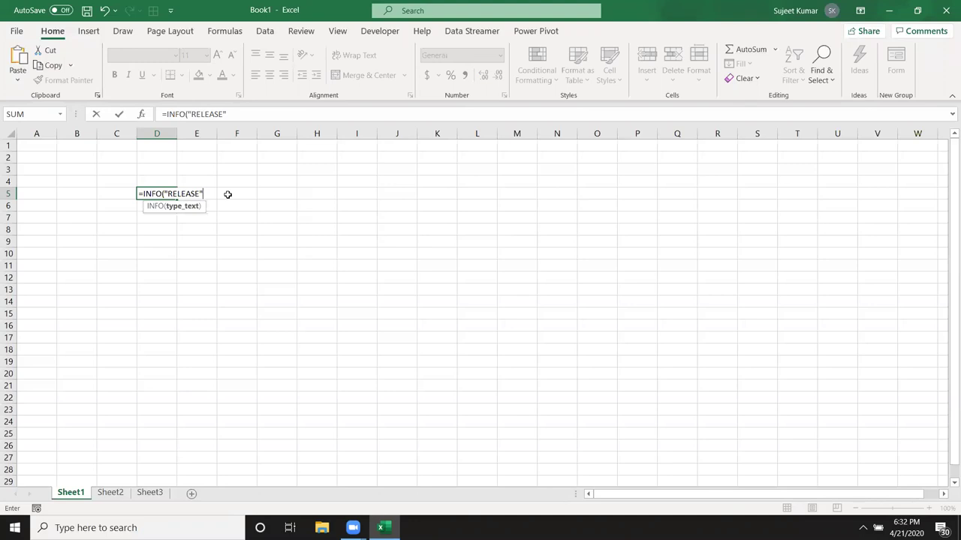
{"action": "type", "text": ")"}
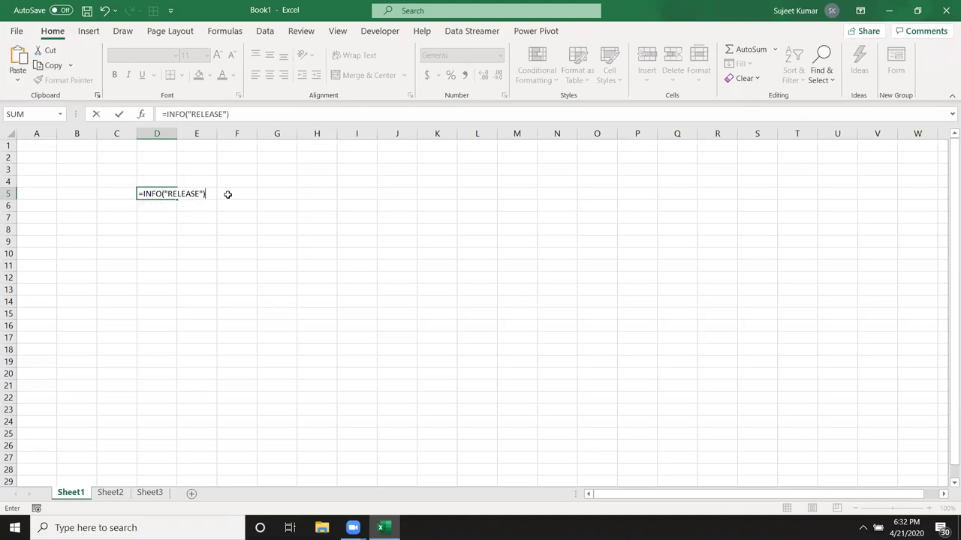
{"action": "key", "text": "Return"}
{"action": "key", "text": "Up"}
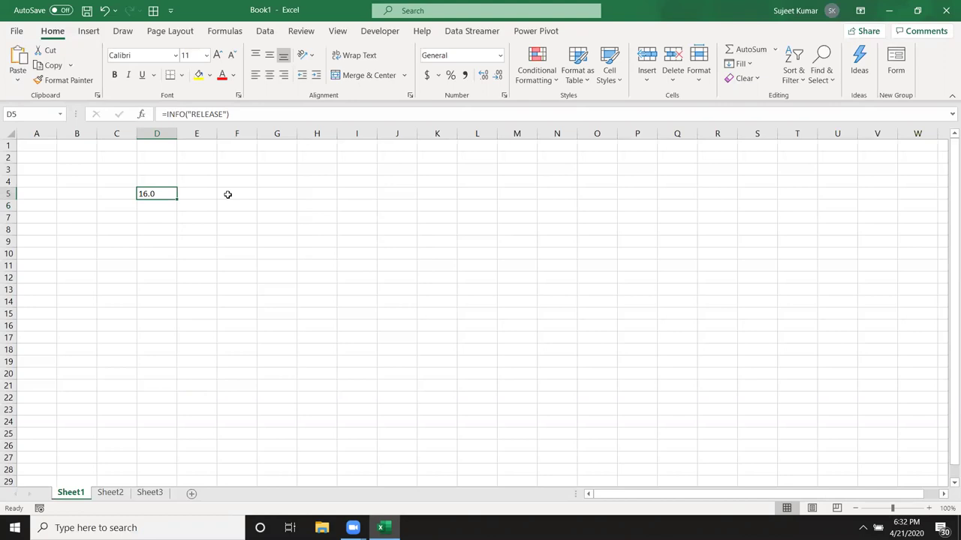
{"action": "left_click", "coordinate": [24, 33]}
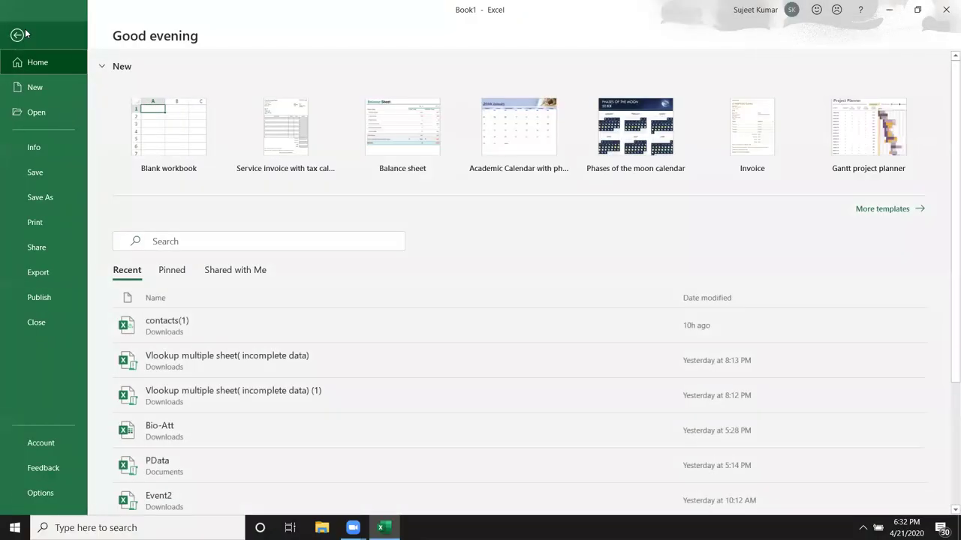
{"action": "left_click", "coordinate": [375, 134]}
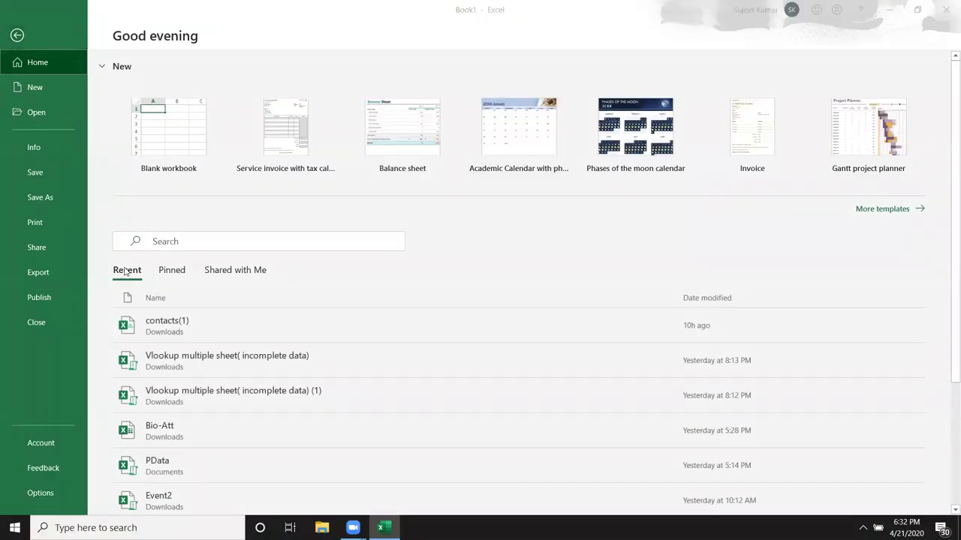
{"action": "left_click", "coordinate": [50, 451]}
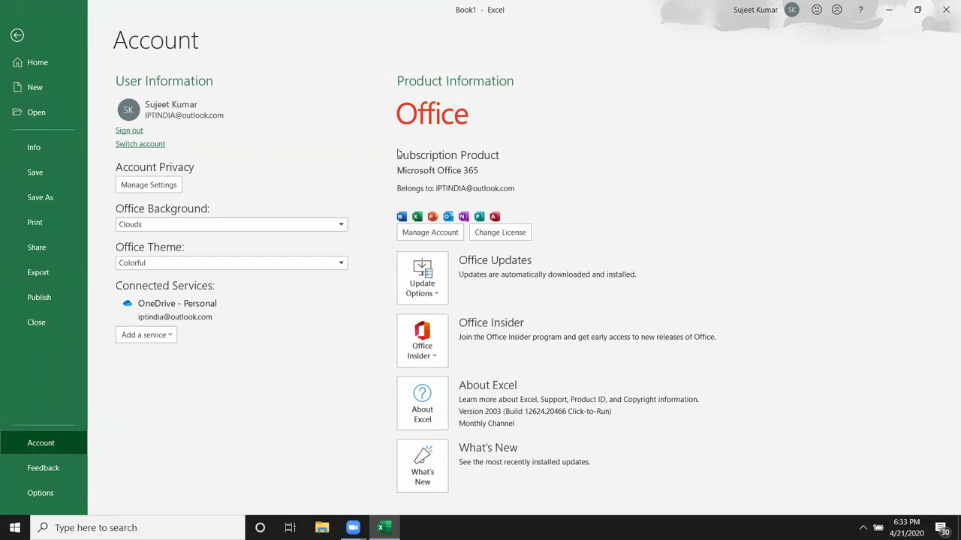
{"action": "key", "text": "Escape"}
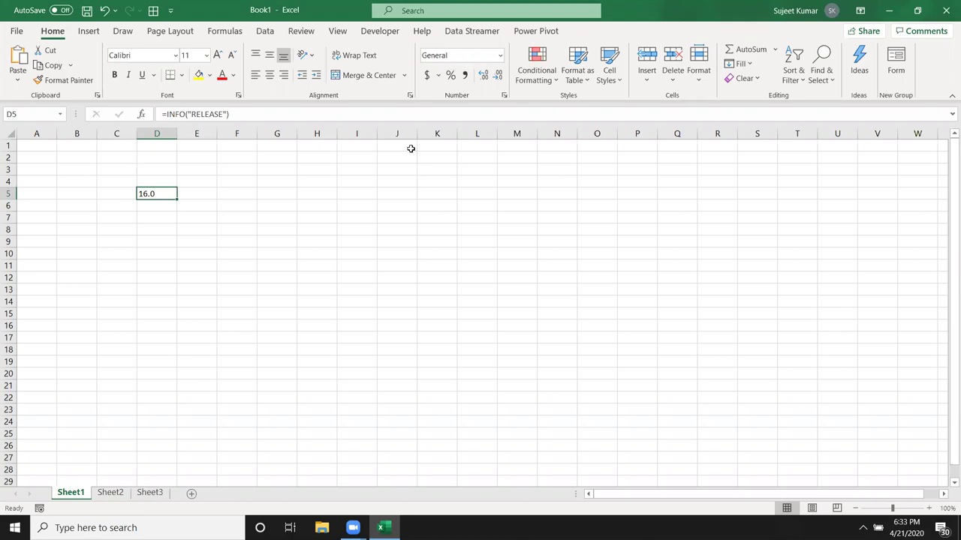
Step: Enter 700 in E5 and 660 in F5
{"action": "key", "text": "Right"}
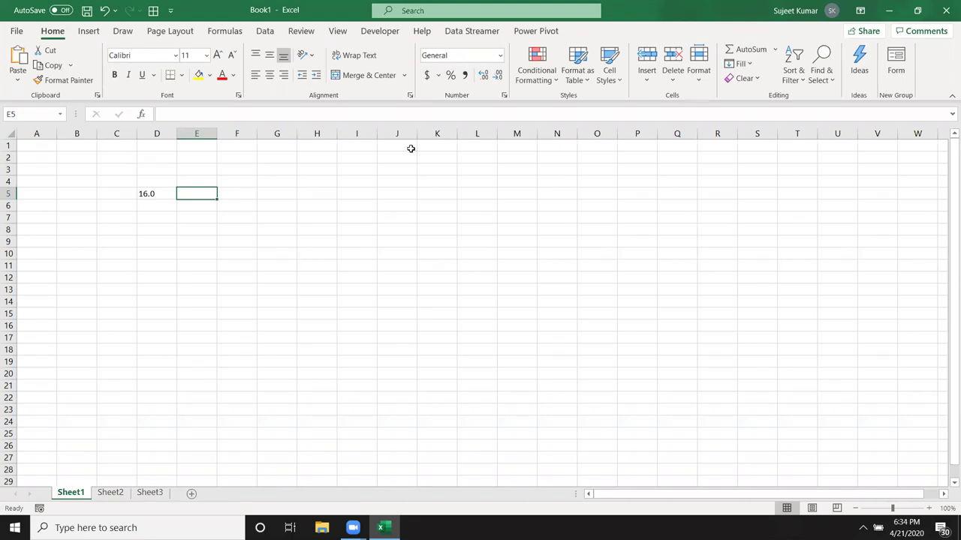
{"action": "type", "text": "700"}
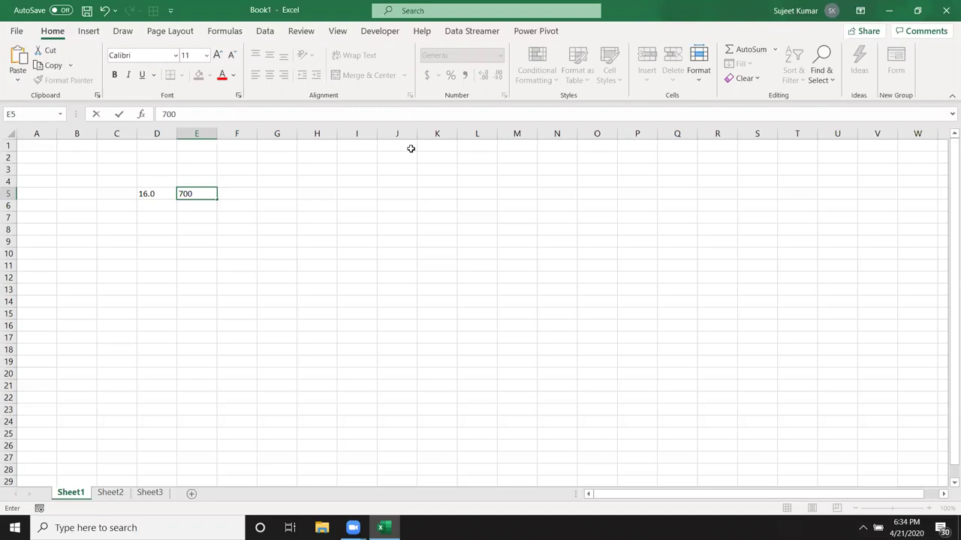
{"action": "key", "text": "Tab"}
{"action": "type", "text": "660"}
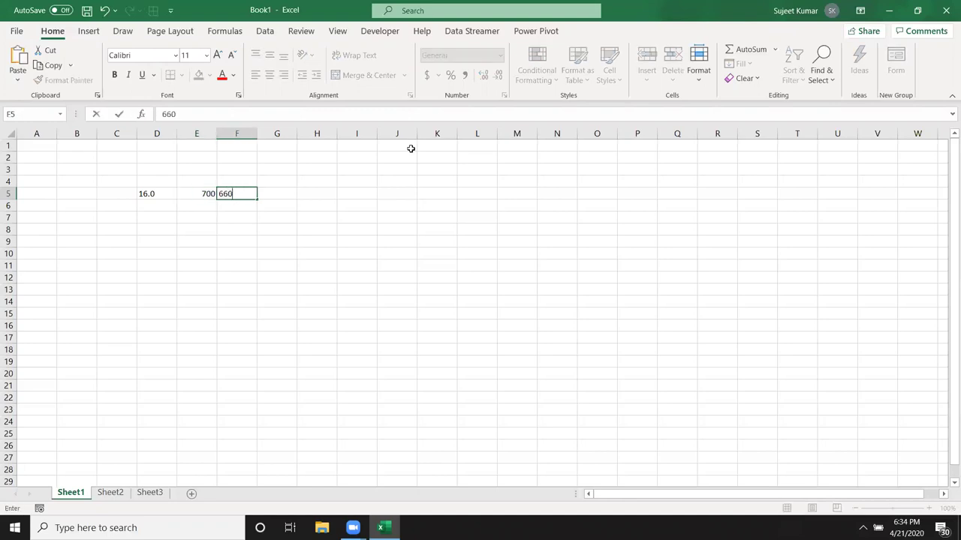
{"action": "key", "text": "Return"}
Step: Enter 6 in cell D6
{"action": "key", "text": "Up"}
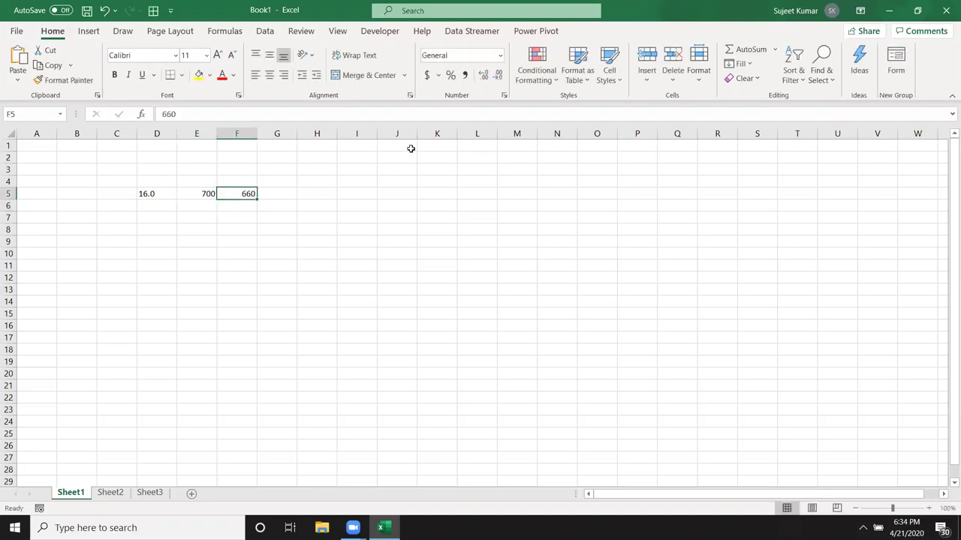
{"action": "key", "text": "Left"}
{"action": "key", "text": "Down"}
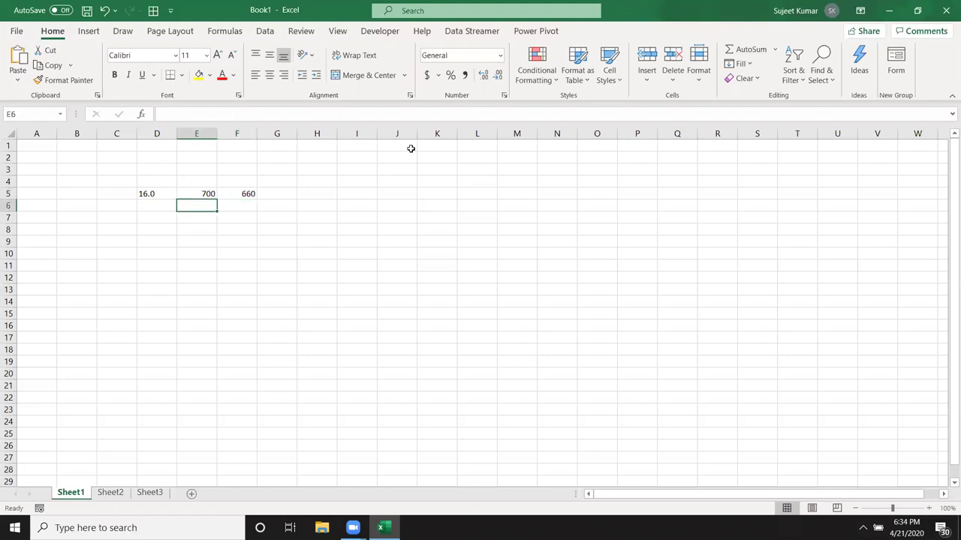
{"action": "key", "text": "Up"}
{"action": "key", "text": "Down"}
{"action": "key", "text": "Up"}
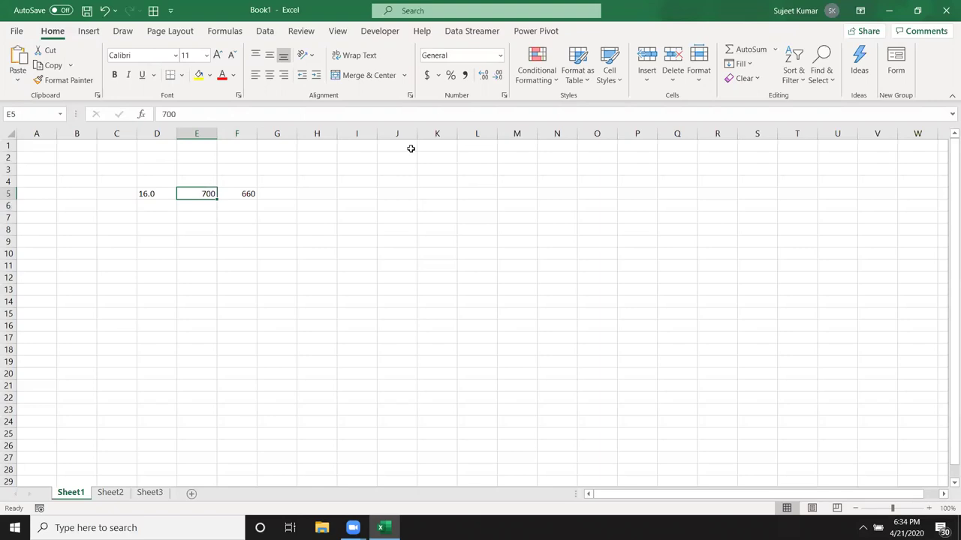
{"action": "key", "text": "Down"}
{"action": "key", "text": "Left"}
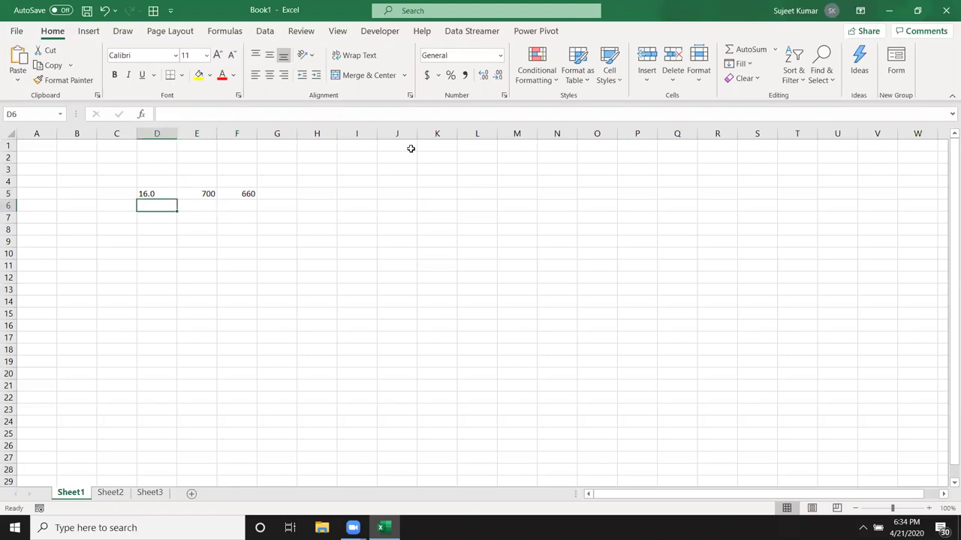
{"action": "key", "text": "Return"}
Step: Enter 450 in E6 and 3 in D7
{"action": "key", "text": "Up"}
{"action": "key", "text": "Right"}
{"action": "type", "text": "450"}
{"action": "key", "text": "Return"}
{"action": "key", "text": "Up"}
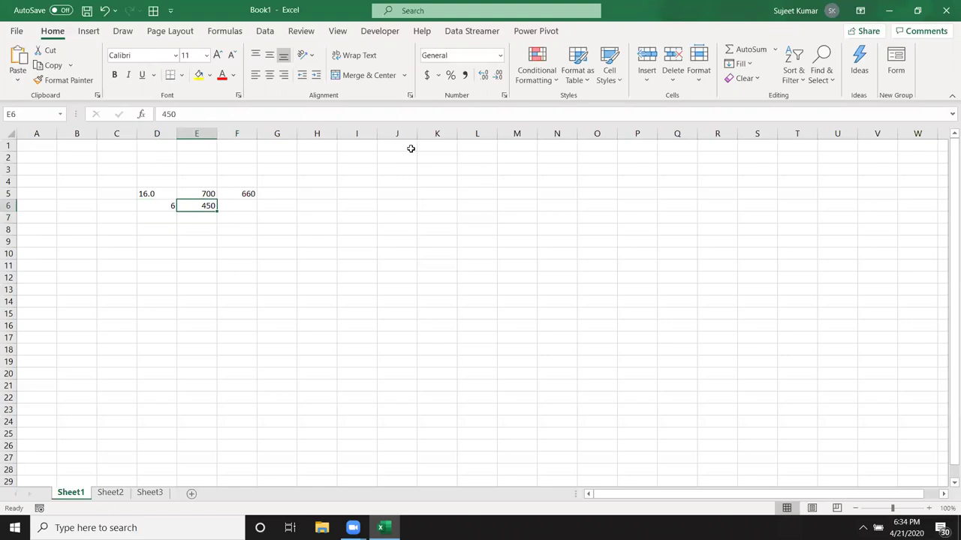
{"action": "key", "text": "Left"}
{"action": "key", "text": "Down"}
{"action": "type", "text": "3"}
{"action": "key", "text": "Return"}
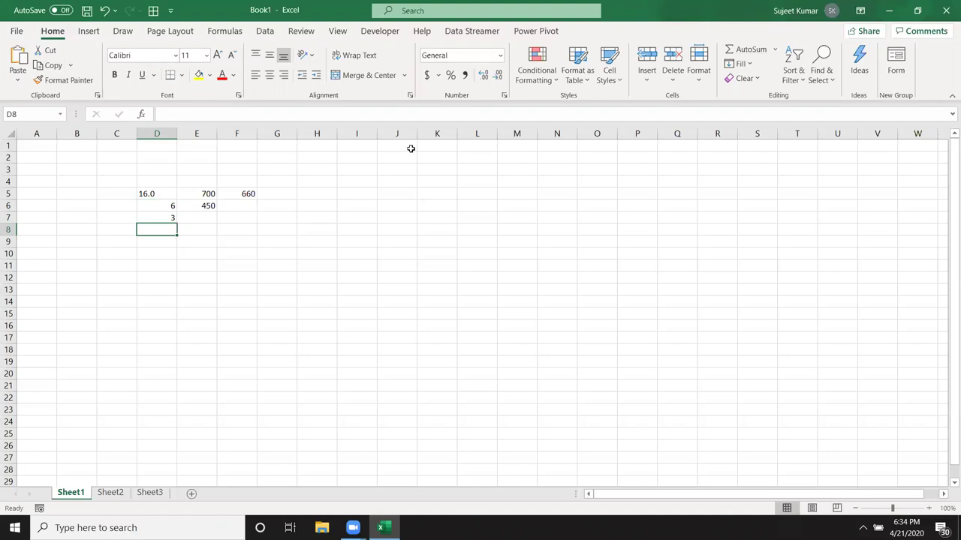
Step: Select the block D5:F7 and clear its contents
{"action": "key", "text": "Up"}
{"action": "key", "text": "Up"}
{"action": "key", "text": "Up"}
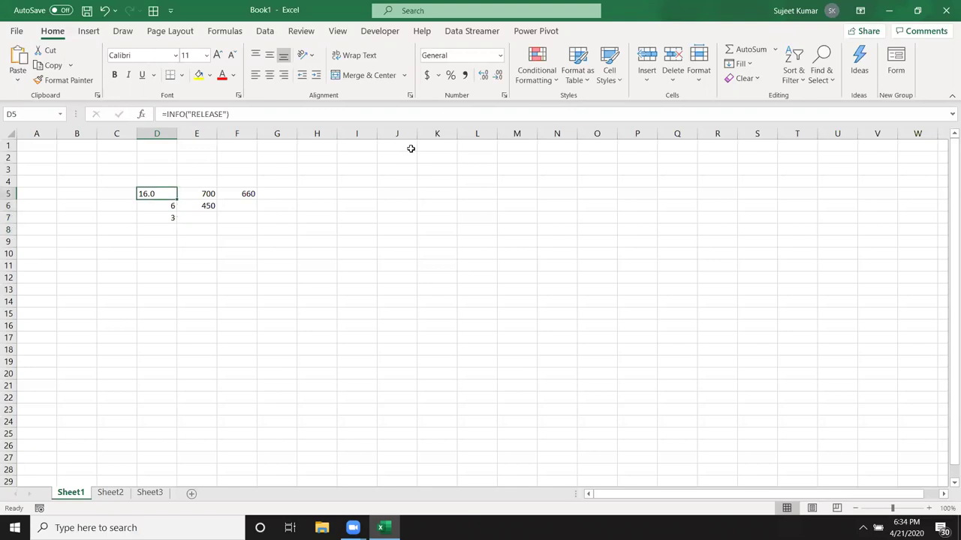
{"action": "key", "text": "shift+Right"}
{"action": "key", "text": "shift+Right"}
{"action": "key", "text": "shift+Right"}
{"action": "key", "text": "shift+Left"}
{"action": "key", "text": "shift+Down"}
{"action": "key", "text": "shift+Down"}
{"action": "key", "text": "Delete"}
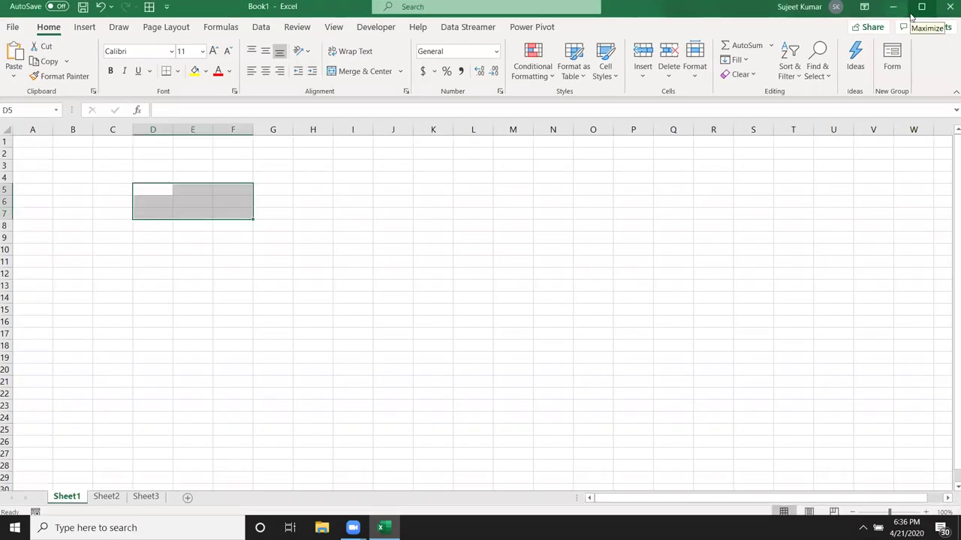
Step: Hide and restore the Excel window, then maximize it to full screen
{"action": "left_click", "coordinate": [167, 284]}
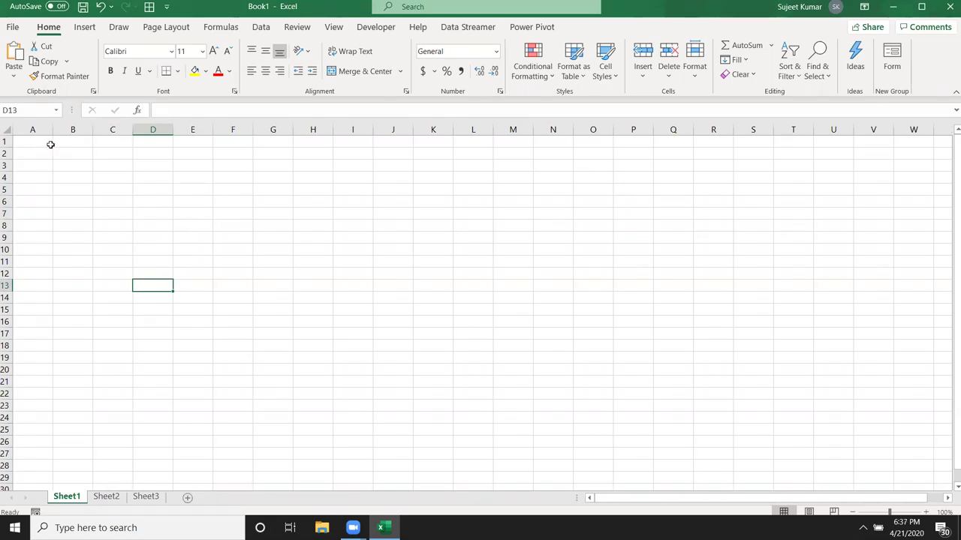
{"action": "left_click_drag", "start_coordinate": [50, 144], "coordinate": [856, 363]}
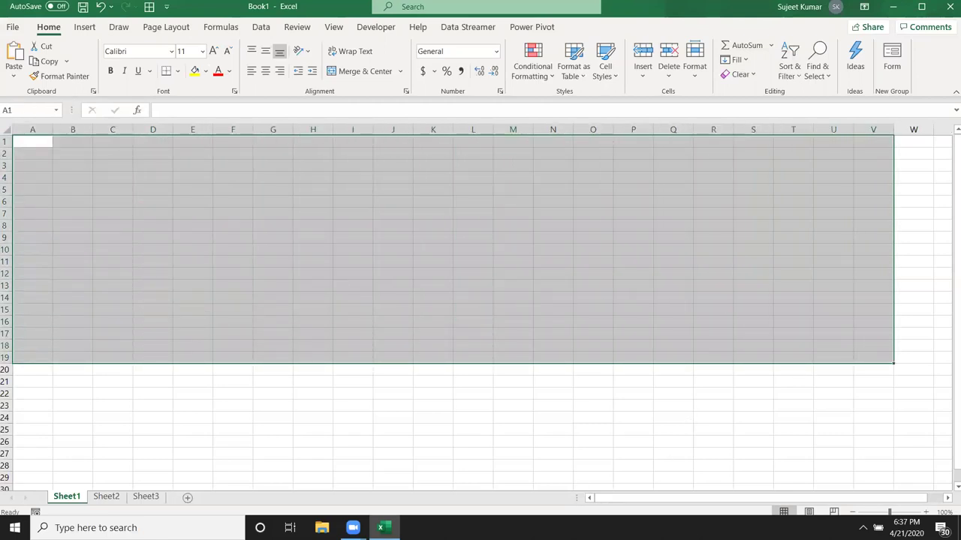
{"action": "key", "text": "super+d"}
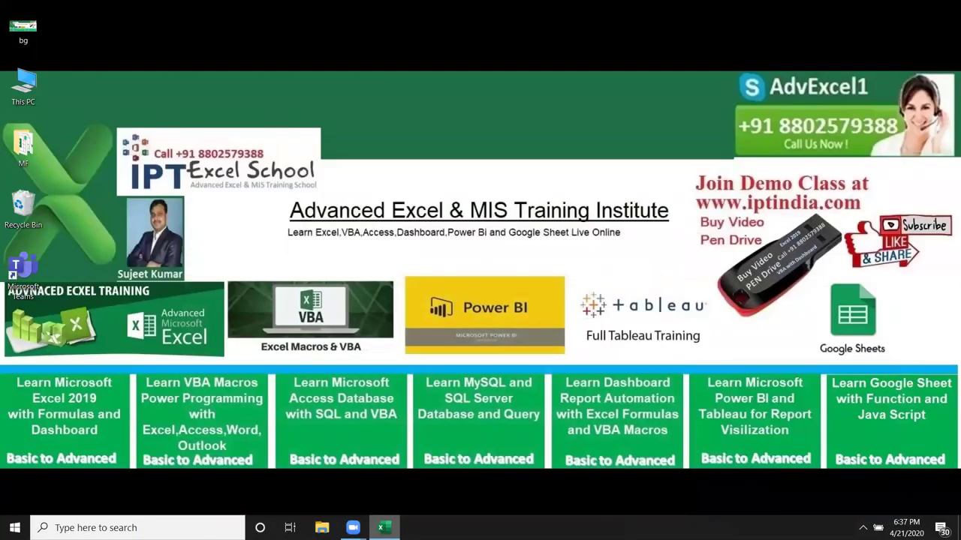
{"action": "key", "text": "super+d"}
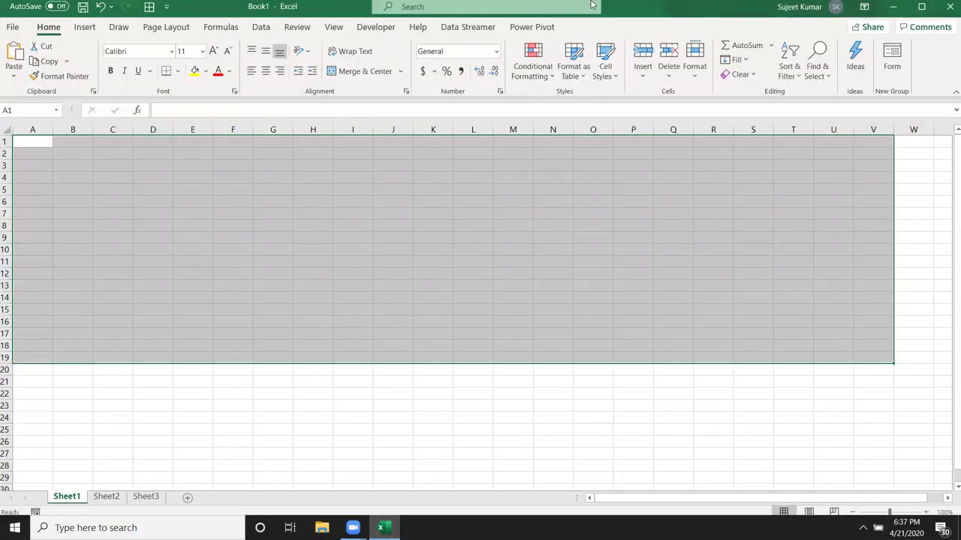
{"action": "left_click_drag", "start_coordinate": [724, 8], "coordinate": [724, 97]}
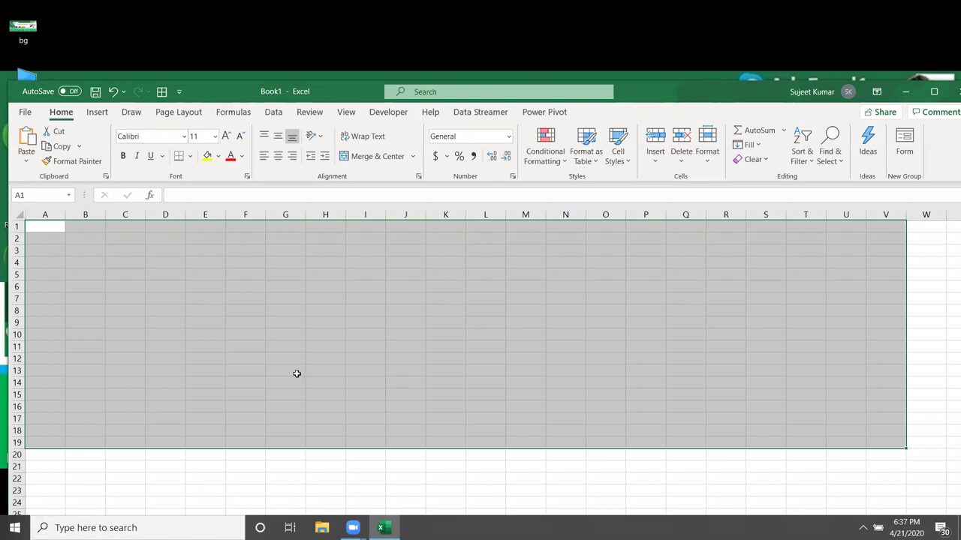
{"action": "double_click", "coordinate": [626, 88]}
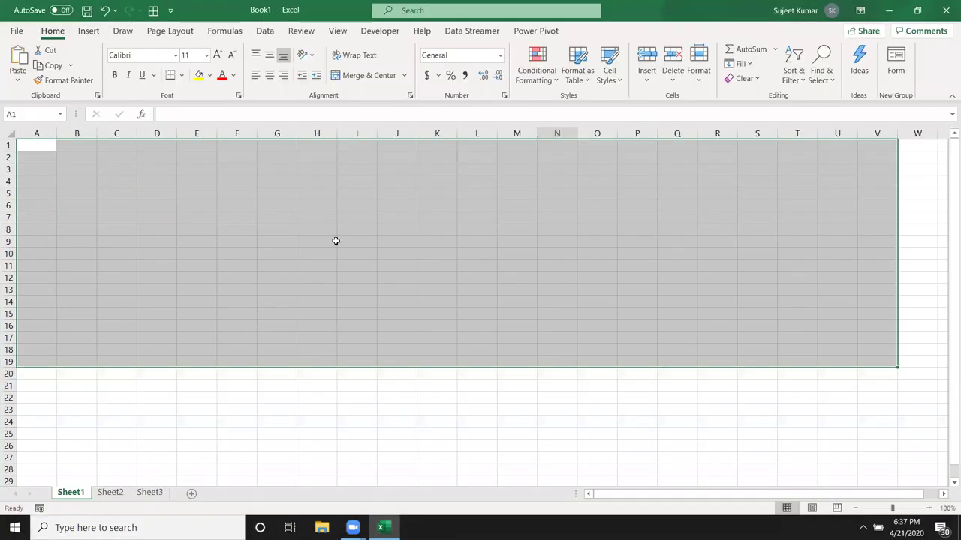
Step: Add a new worksheet, Sheet4, then return to Sheet1 and select A1
{"action": "left_click", "coordinate": [149, 493]}
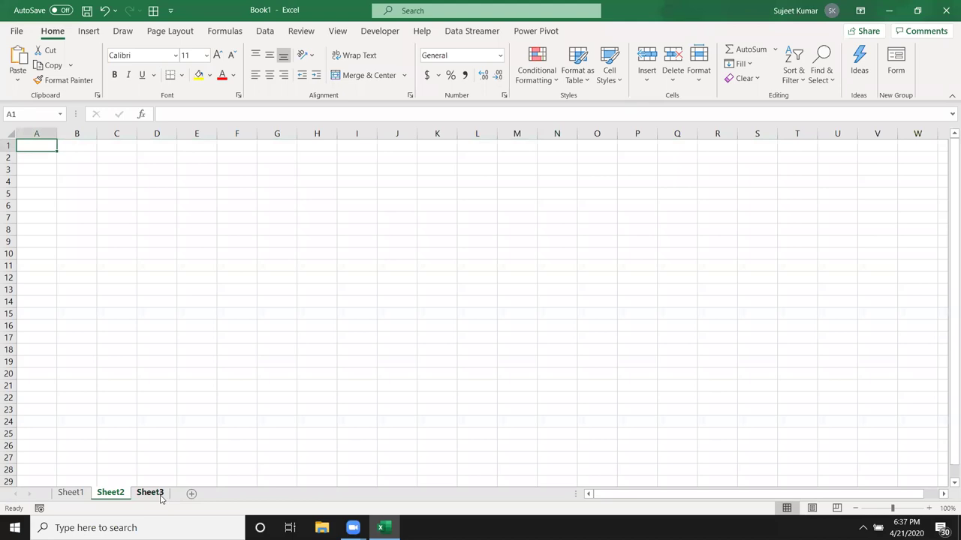
{"action": "left_click", "coordinate": [190, 494]}
{"action": "left_click", "coordinate": [150, 493]}
{"action": "left_click", "coordinate": [114, 494]}
{"action": "left_click", "coordinate": [71, 493]}
{"action": "left_click", "coordinate": [45, 276]}
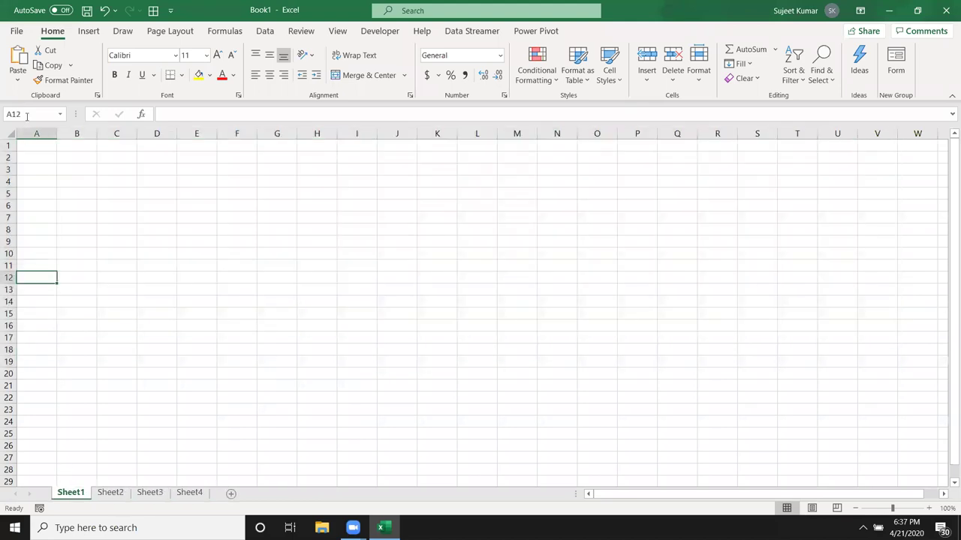
{"action": "left_click", "coordinate": [29, 142]}
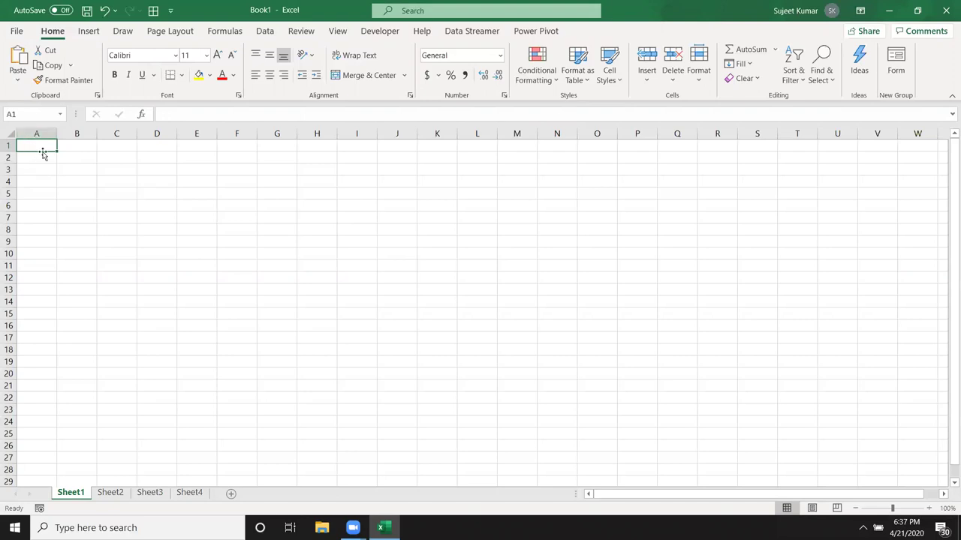
Step: Enter the value 1356 in F10 and reselect that cell
{"action": "type", "text": "1323526"}
{"action": "left_click", "coordinate": [230, 253]}
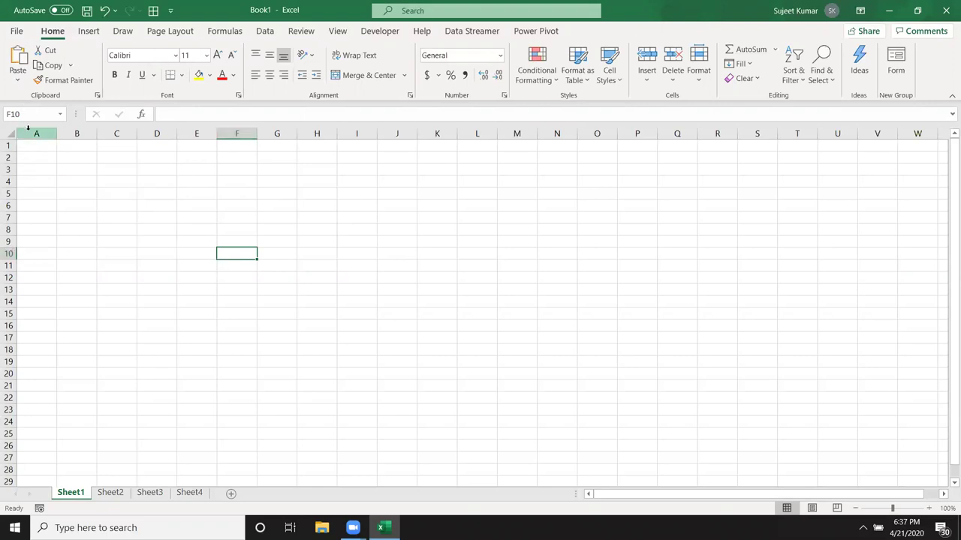
{"action": "type", "text": "1356"}
{"action": "key", "text": "Return"}
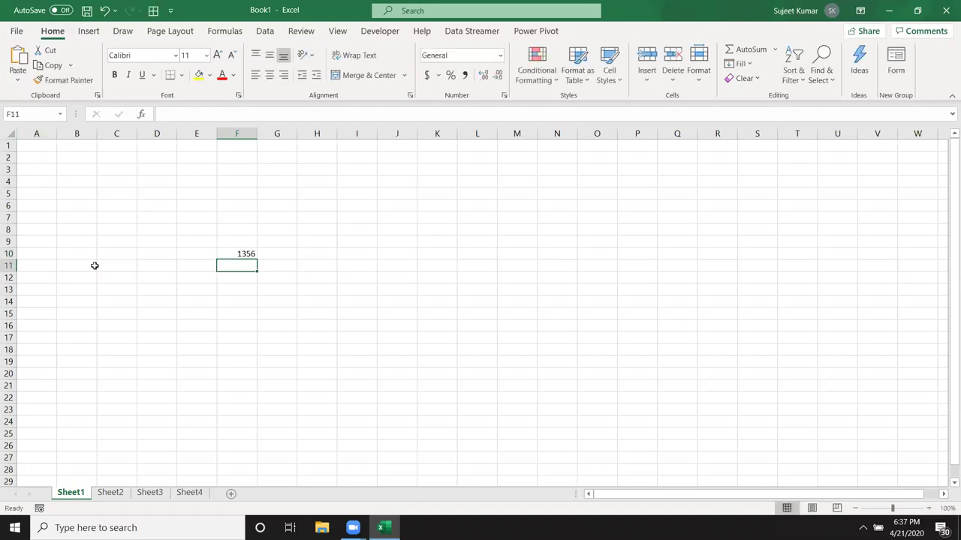
{"action": "left_click", "coordinate": [240, 255]}
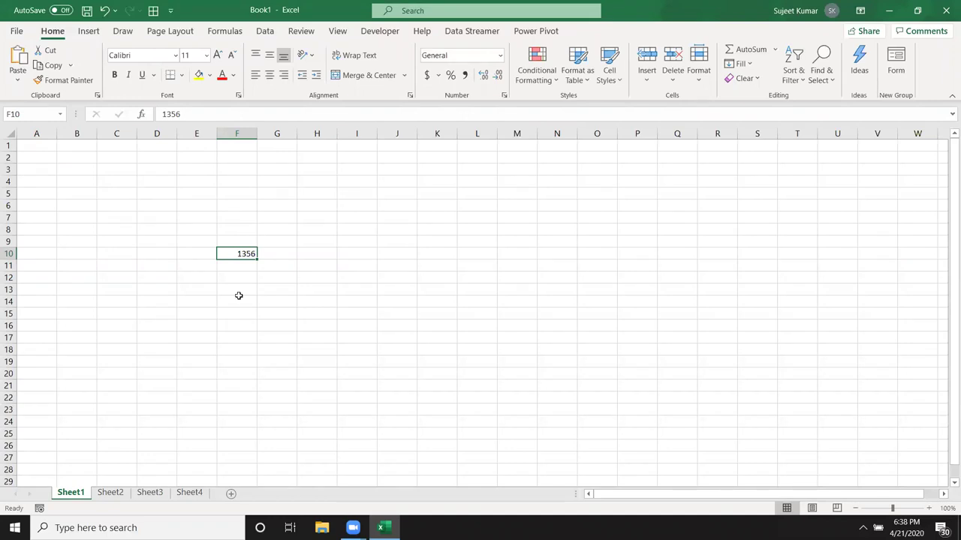
Step: Delete 1356 from F10 and fill A1:A6 with 85, 25, 63, 25, 63, 36
{"action": "key", "text": "Delete"}
{"action": "left_click", "coordinate": [30, 143]}
{"action": "type", "text": "85"}
{"action": "key", "text": "Return"}
{"action": "type", "text": "25"}
{"action": "key", "text": "Return"}
{"action": "type", "text": "63"}
{"action": "key", "text": "Return"}
{"action": "type", "text": "25"}
{"action": "key", "text": "Return"}
{"action": "type", "text": "63 36"}
{"action": "key", "text": "Return"}
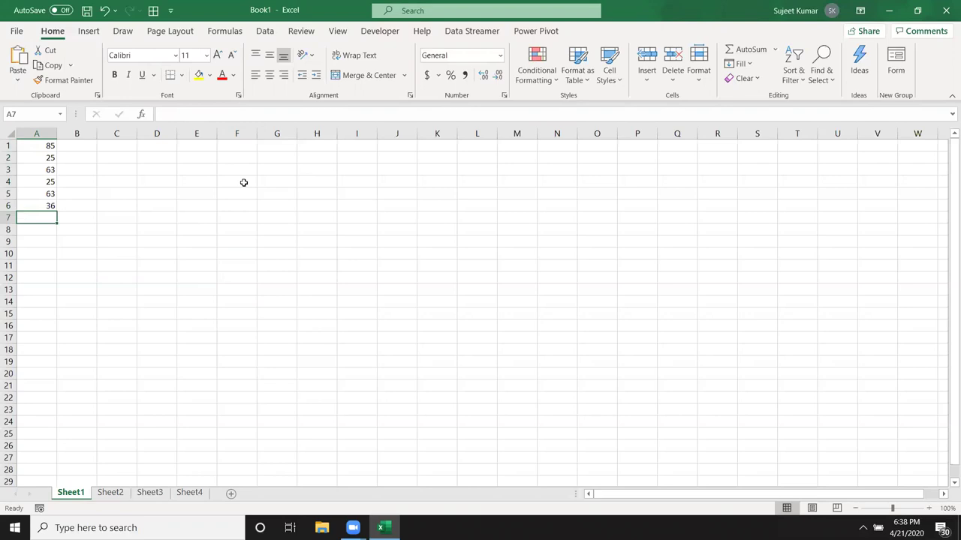
Step: Enter 20 in cell F4
{"action": "left_click", "coordinate": [243, 182]}
{"action": "type", "text": "20"}
{"action": "key", "text": "Tab"}
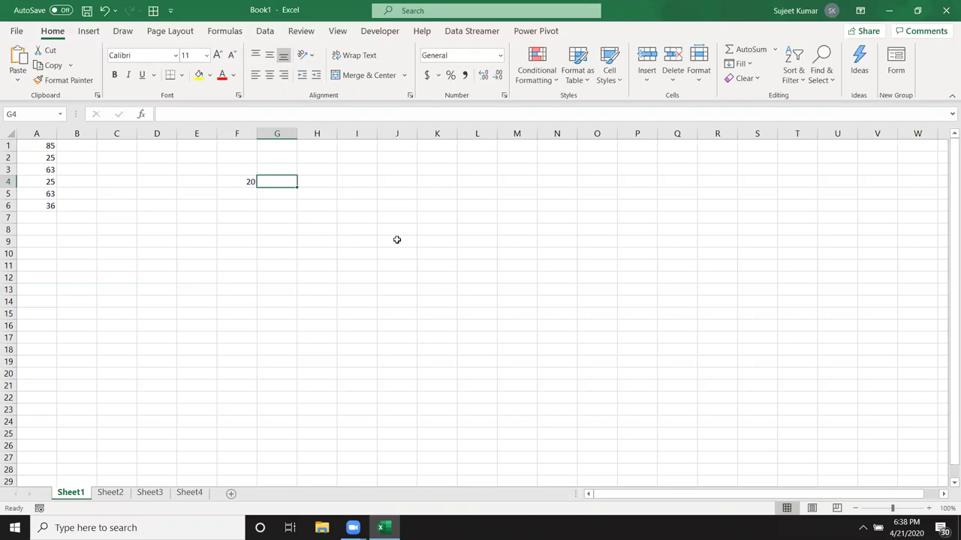
Step: Enter the formula =F4+30 in G4 so it displays 50
{"action": "type", "text": "="}
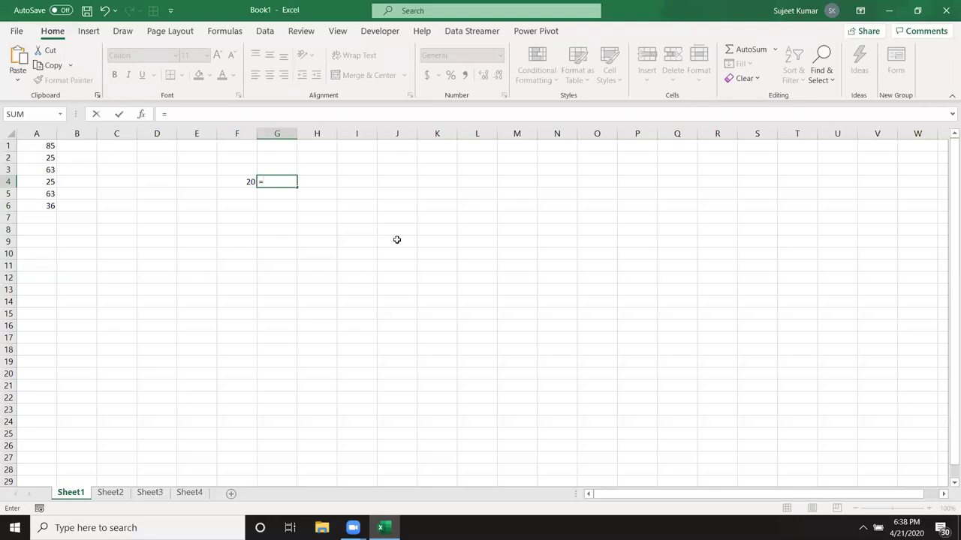
{"action": "key", "text": "Escape"}
{"action": "type", "text": "12522"}
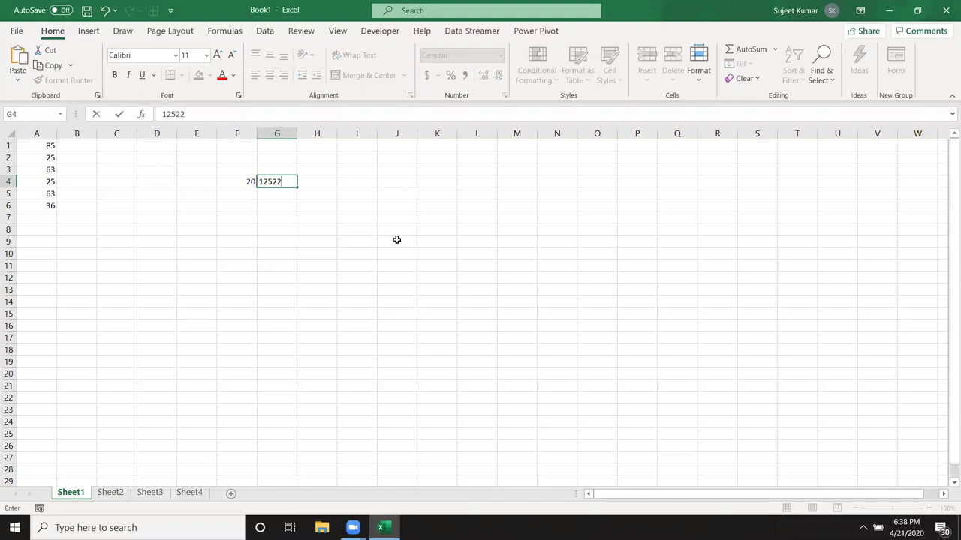
{"action": "key", "text": "Escape"}
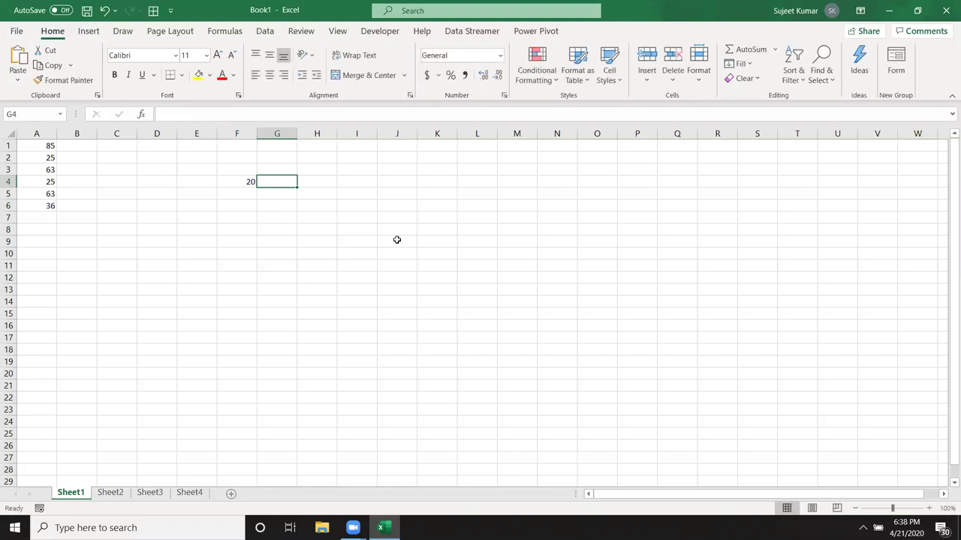
{"action": "type", "text": "="}
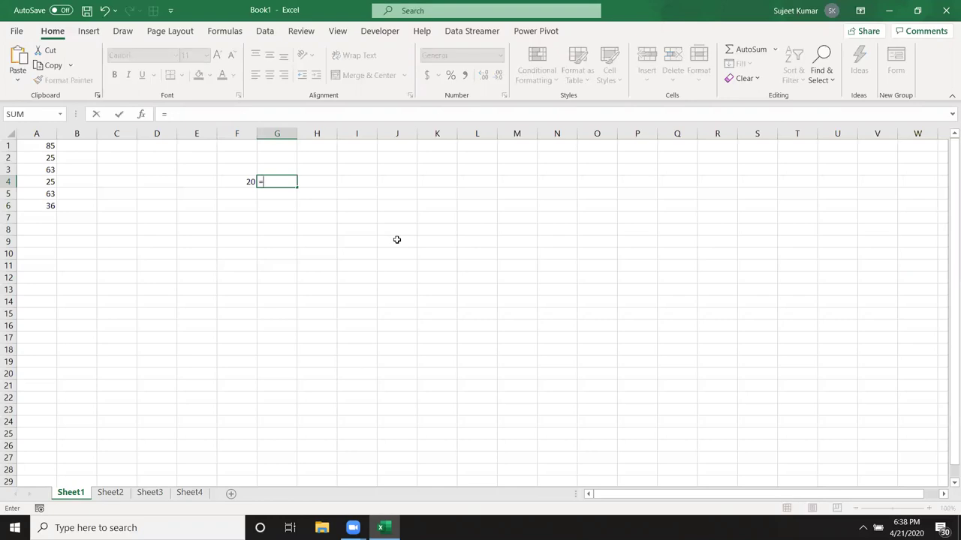
{"action": "left_click", "coordinate": [232, 183]}
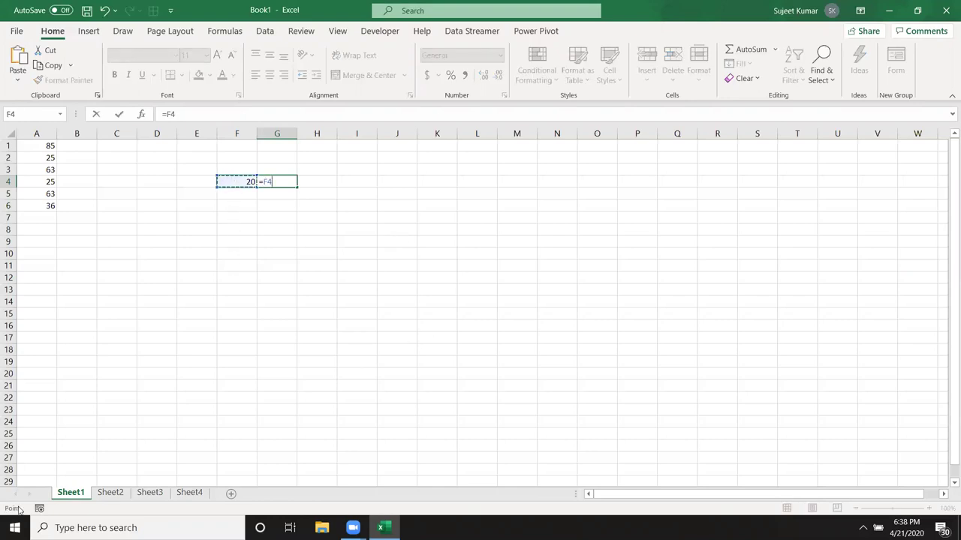
{"action": "type", "text": "+30"}
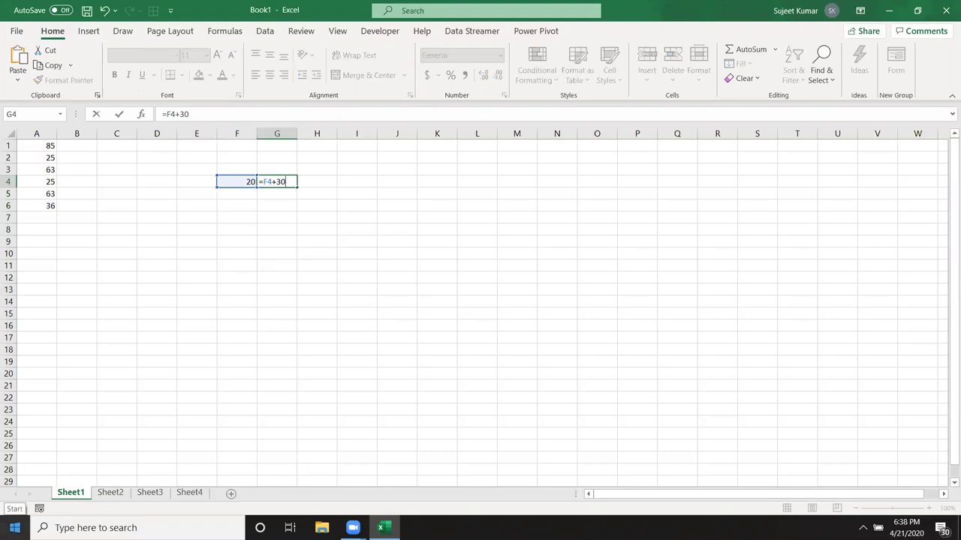
{"action": "key", "text": "Return"}
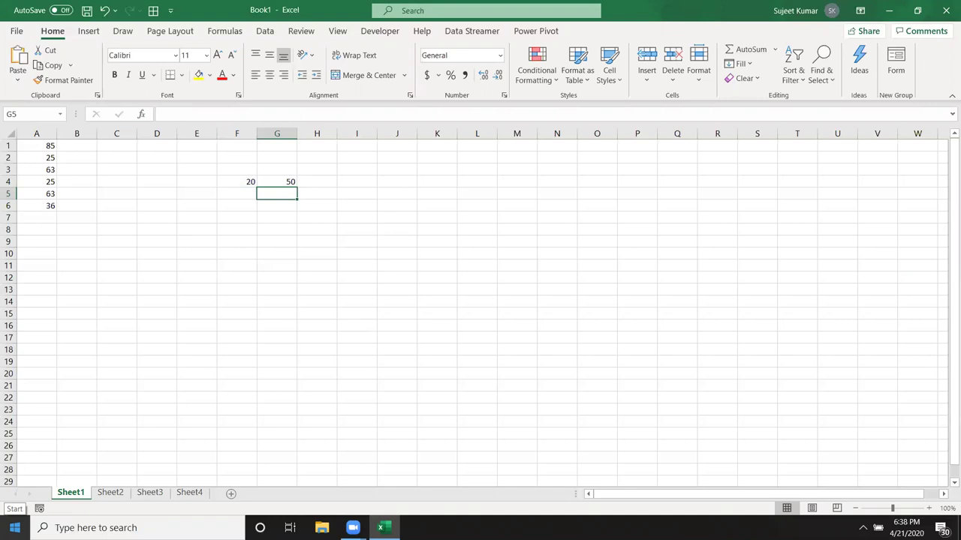
Step: On Sheet2, give C10 a formula referencing Sheet1's A1, returning 105
{"action": "left_click", "coordinate": [277, 181]}
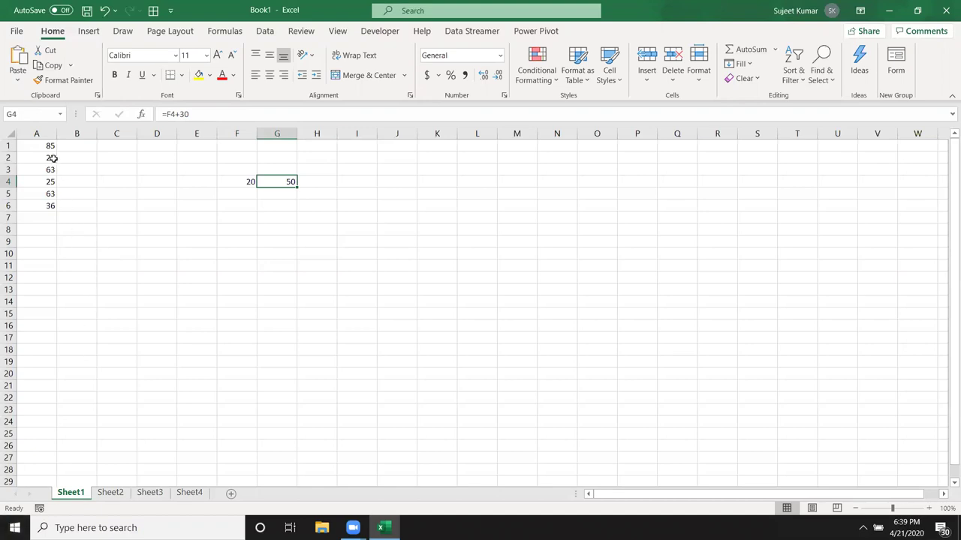
{"action": "left_click_drag", "start_coordinate": [51, 159], "coordinate": [104, 215]}
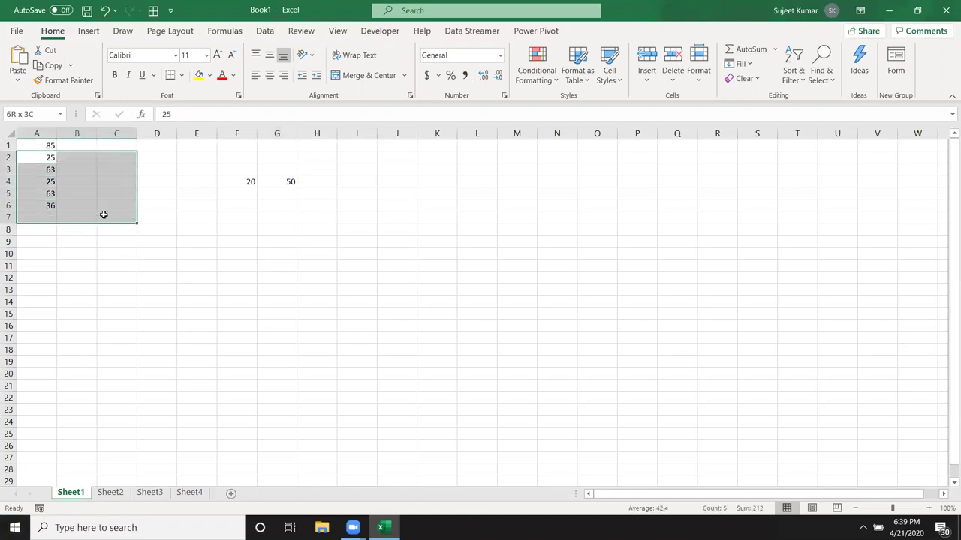
{"action": "left_click", "coordinate": [110, 496]}
{"action": "left_click", "coordinate": [115, 256]}
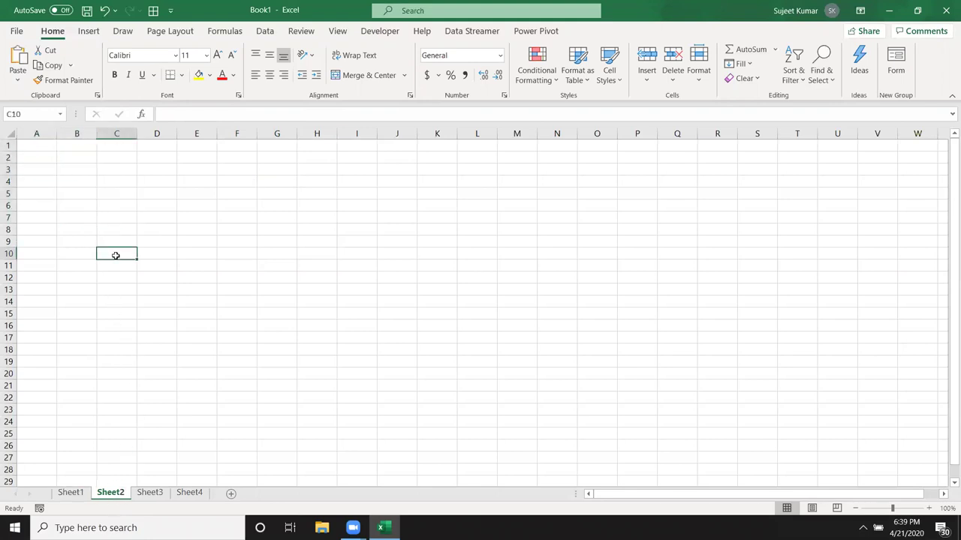
{"action": "type", "text": "="}
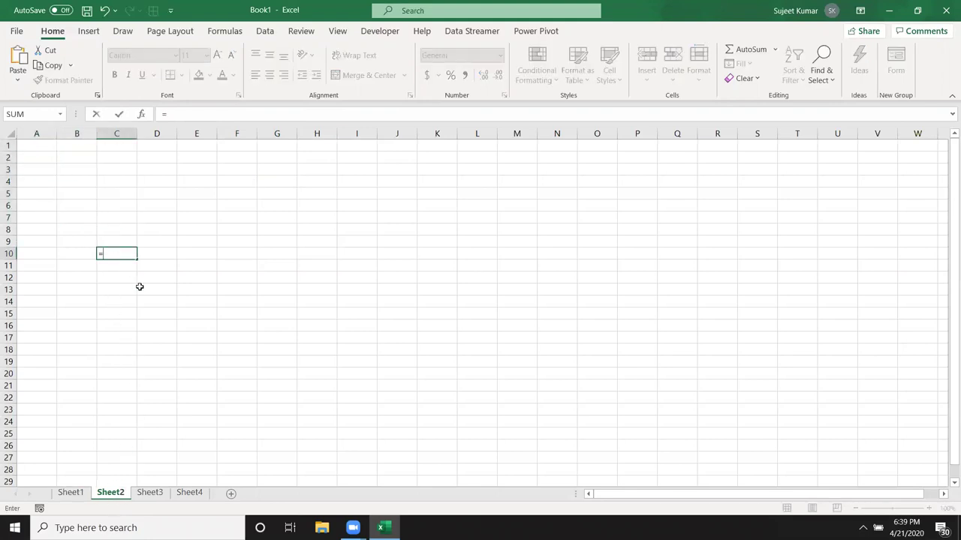
{"action": "left_click", "coordinate": [70, 493]}
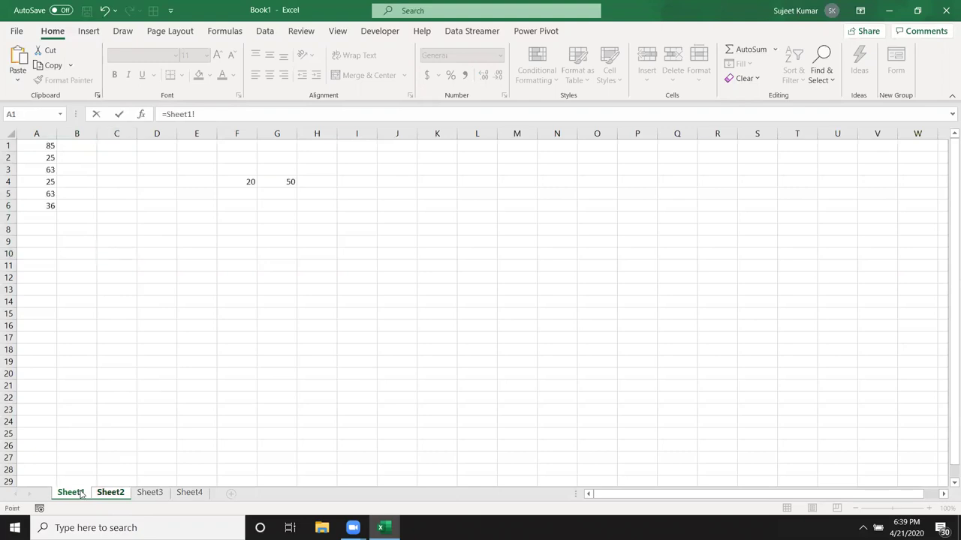
{"action": "left_click", "coordinate": [49, 146]}
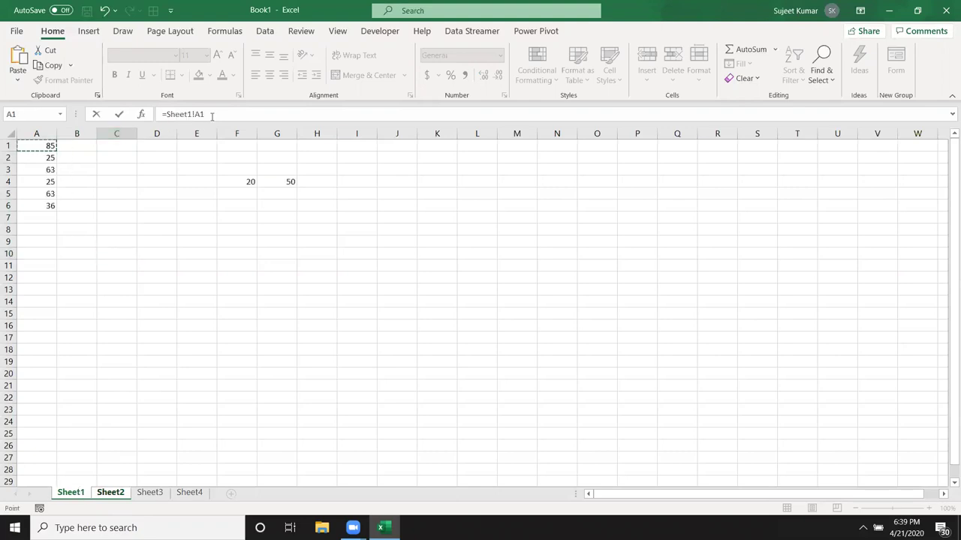
{"action": "type", "text": "+20"}
{"action": "key", "text": "Return"}
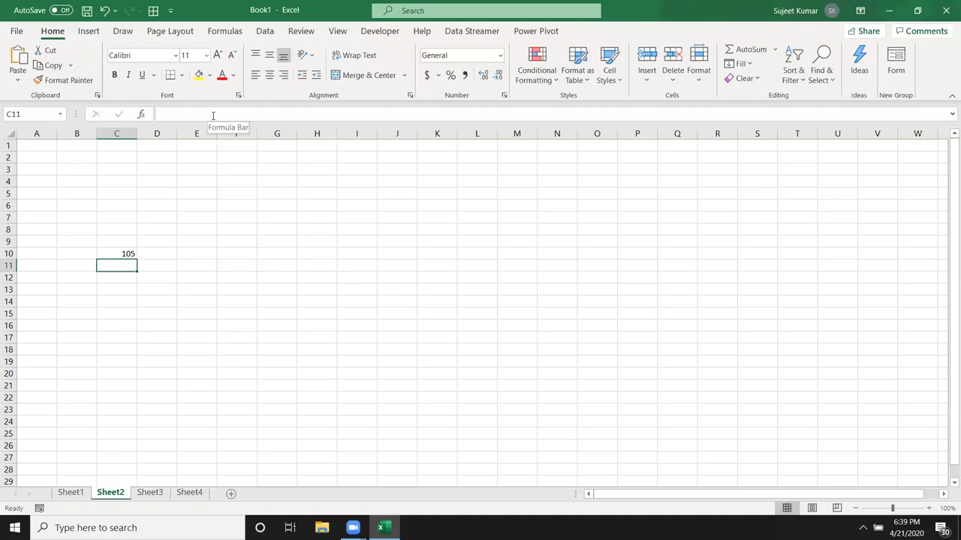
Step: Enter =C10+30 in D10 so it shows 135
{"action": "key", "text": "Up"}
{"action": "key", "text": "Right"}
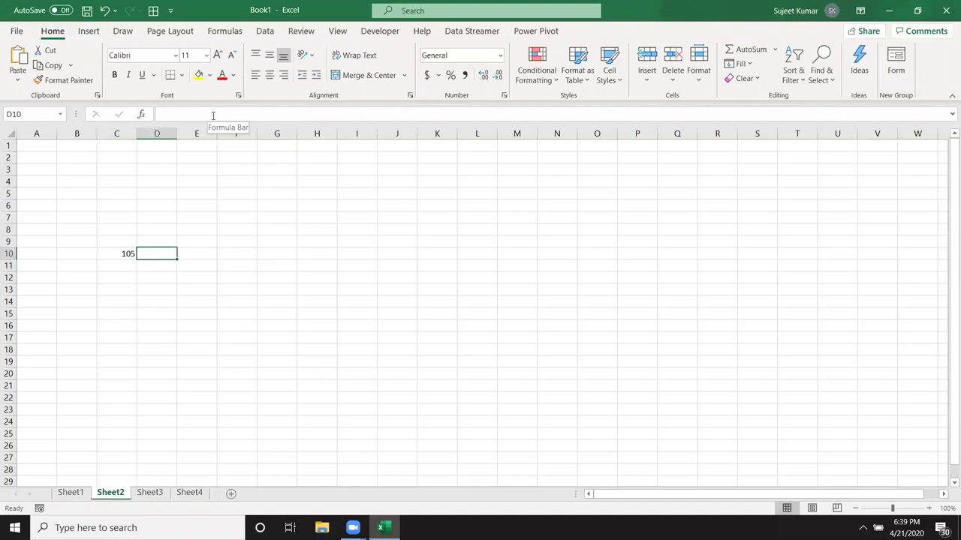
{"action": "type", "text": "="}
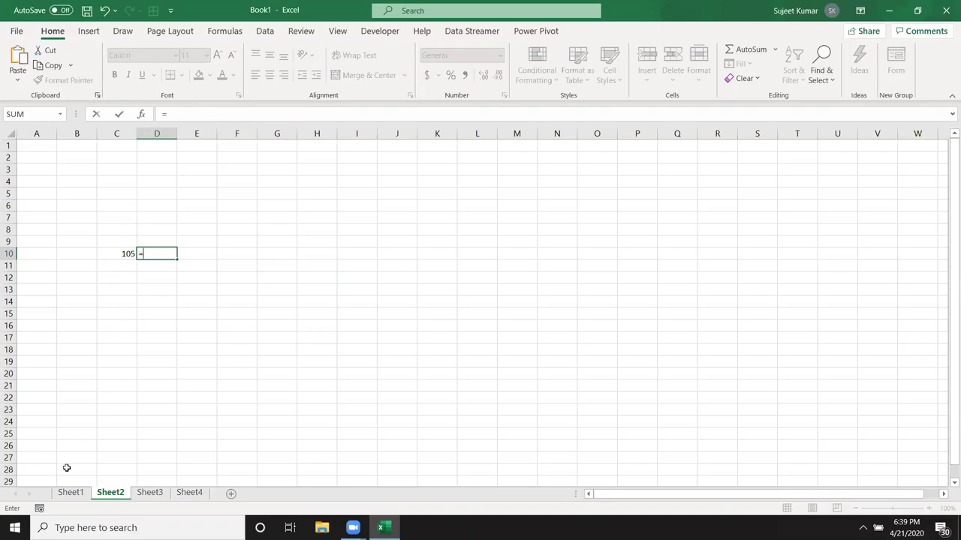
{"action": "left_click", "coordinate": [128, 257]}
{"action": "type", "text": "+30"}
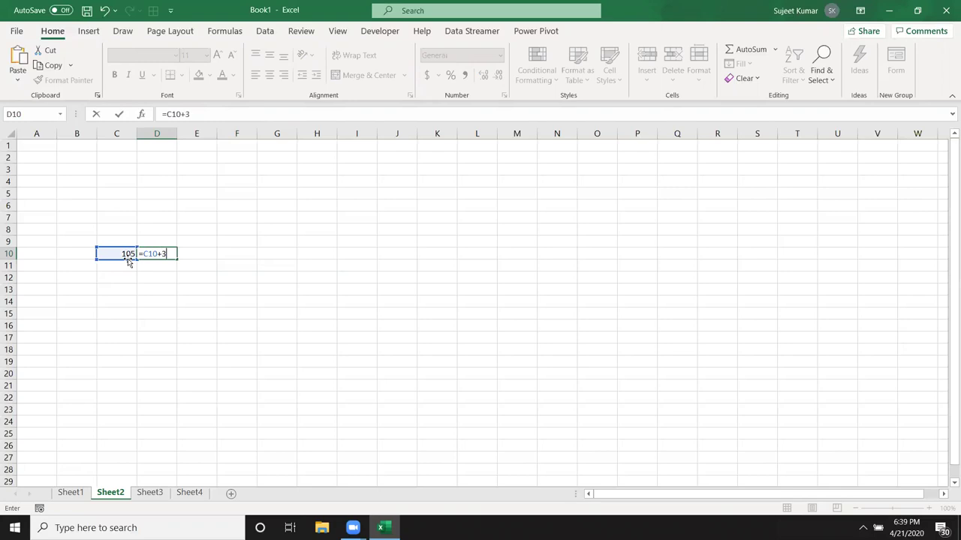
{"action": "key", "text": "Return"}
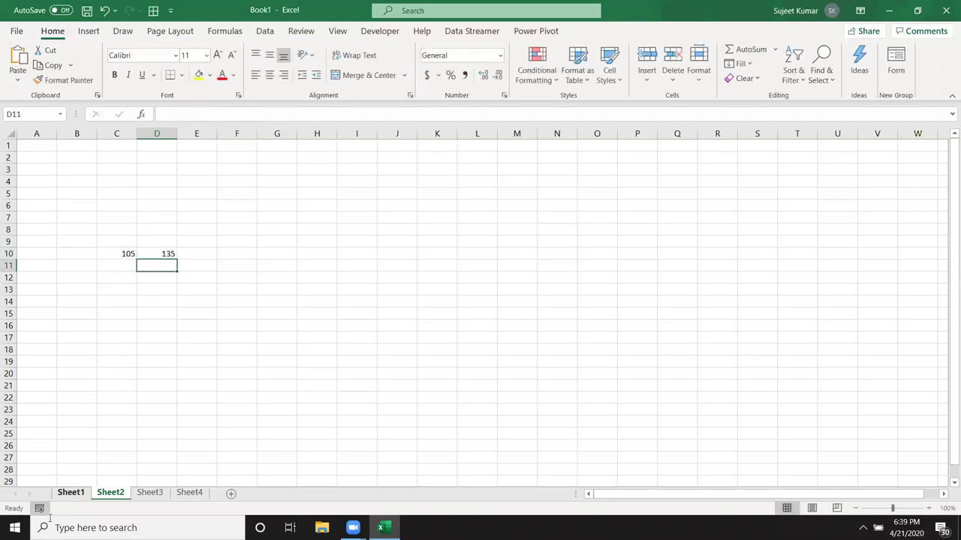
Step: On Sheet1, clear the 20 and 50 in F4:G4, then undo the deletion
{"action": "left_click", "coordinate": [71, 494]}
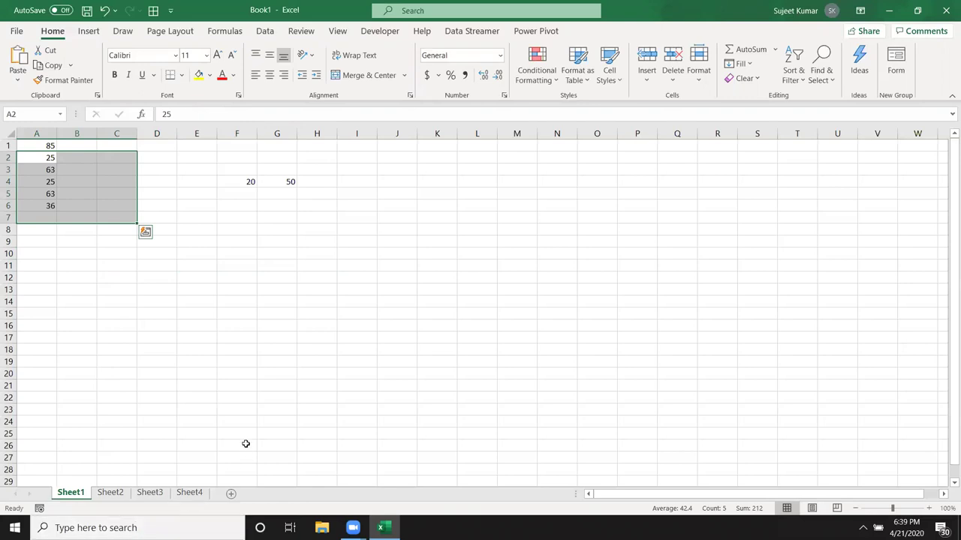
{"action": "left_click", "coordinate": [258, 385]}
{"action": "left_click_drag", "start_coordinate": [235, 172], "coordinate": [274, 191]}
{"action": "key", "text": "Delete"}
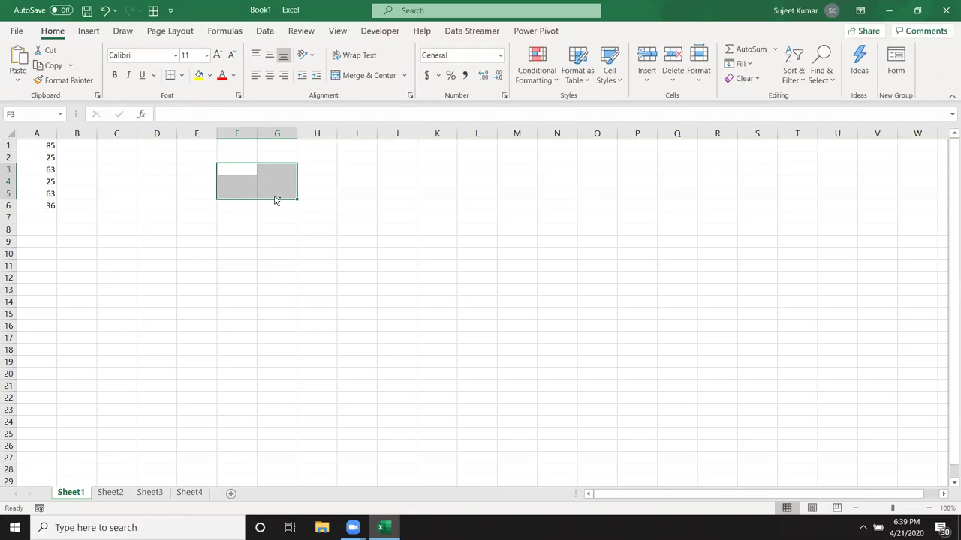
{"action": "key", "text": "ctrl+z"}
Step: Change F4 to 60 and check that G4's =F4+30 now gives 90
{"action": "key", "text": "Down"}
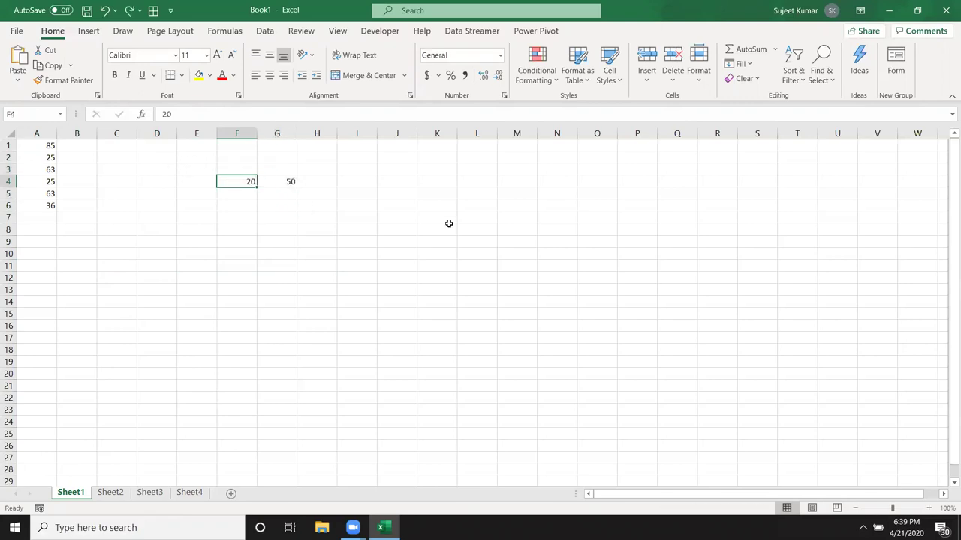
{"action": "type", "text": "60"}
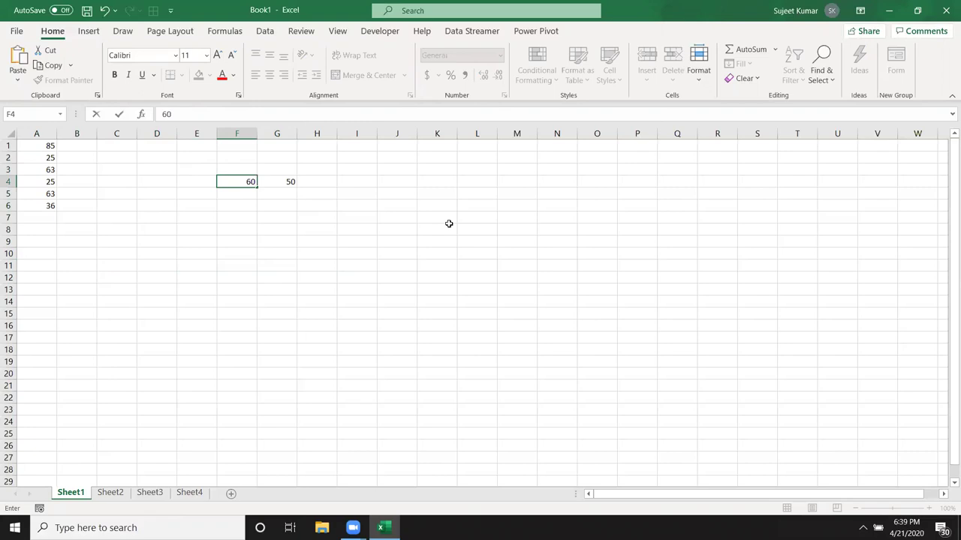
{"action": "key", "text": "Return"}
{"action": "key", "text": "Up"}
{"action": "key", "text": "Right"}
{"action": "key", "text": "F2"}
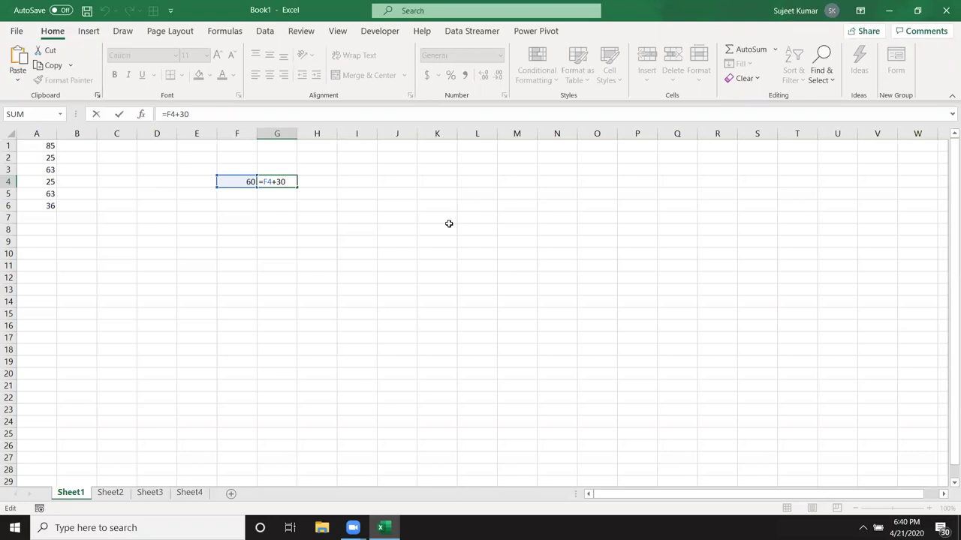
{"action": "key", "text": "Escape"}
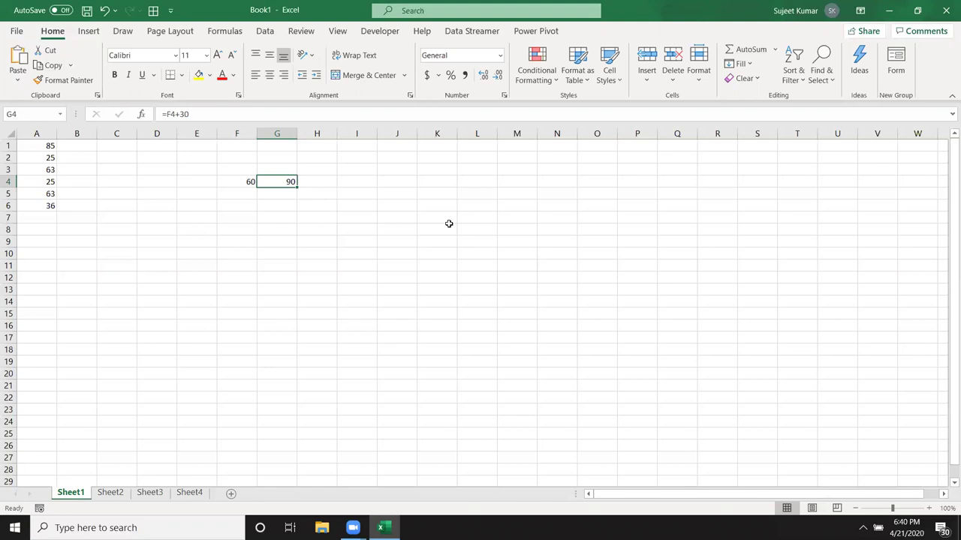
{"action": "left_click", "coordinate": [395, 169]}
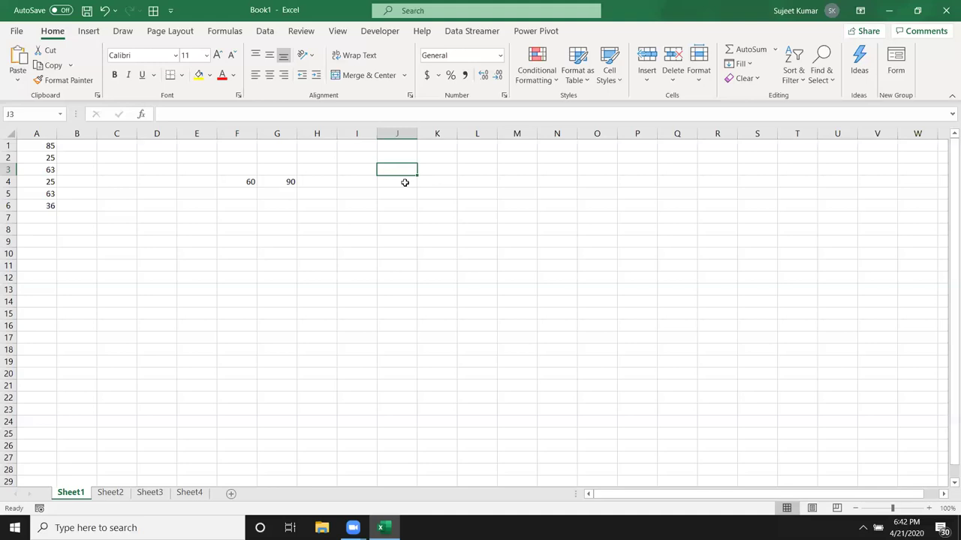
{"action": "left_click", "coordinate": [359, 150]}
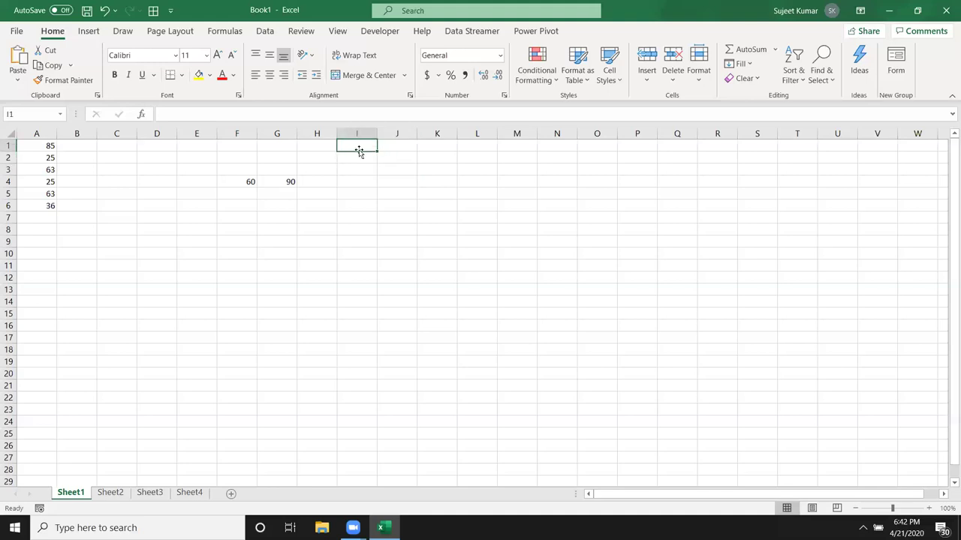
{"action": "left_click", "coordinate": [357, 193]}
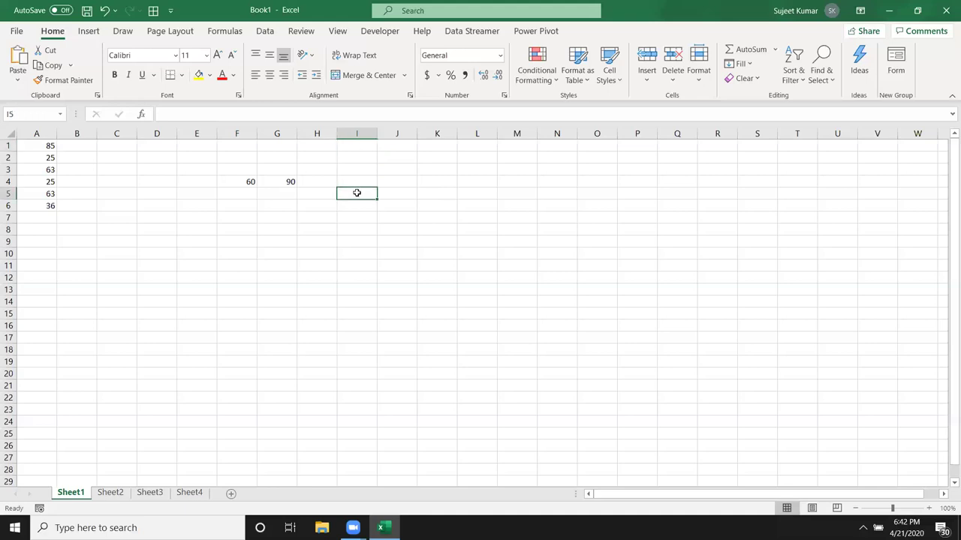
{"action": "left_click", "coordinate": [317, 135]}
{"action": "left_click", "coordinate": [347, 133]}
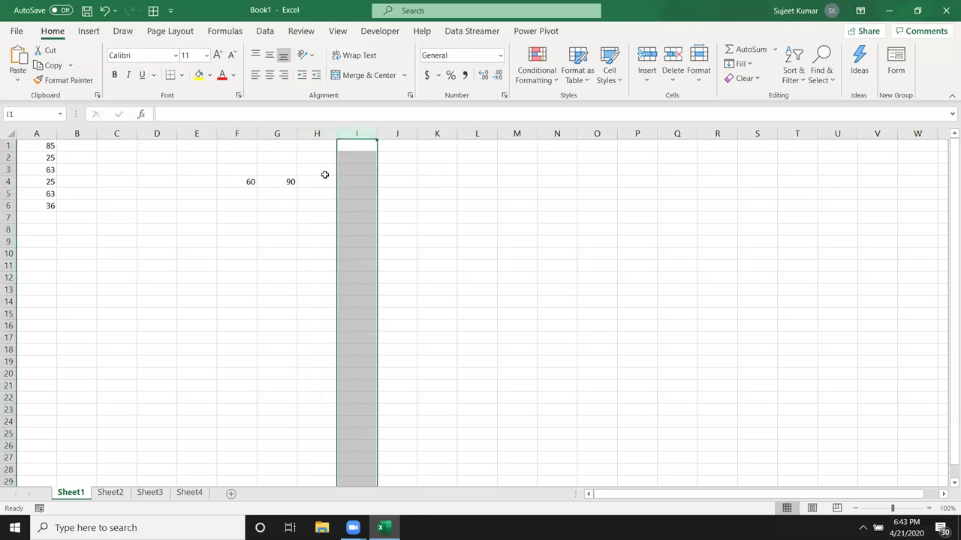
{"action": "left_click_drag", "start_coordinate": [463, 202], "coordinate": [538, 278]}
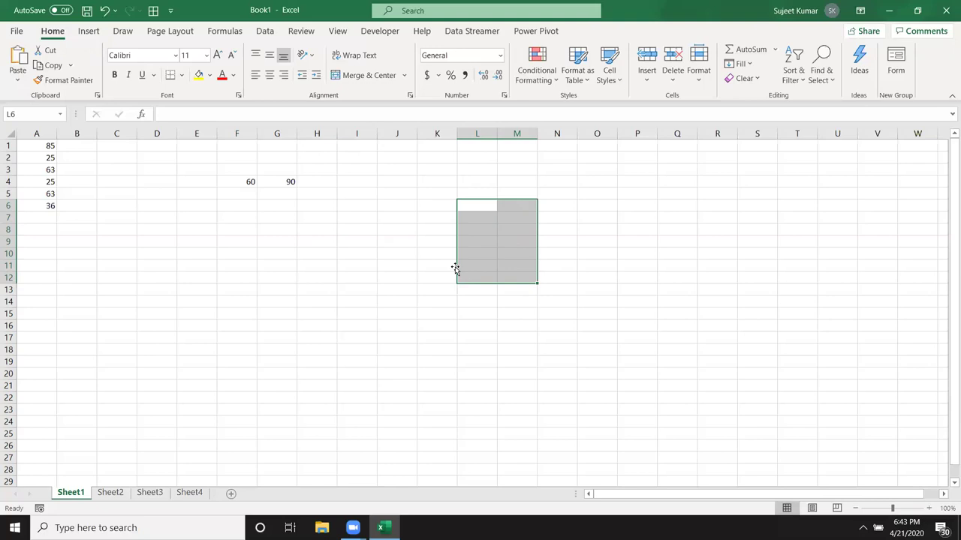
{"action": "left_click", "coordinate": [420, 217]}
{"action": "left_click", "coordinate": [265, 183]}
{"action": "left_click", "coordinate": [244, 183]}
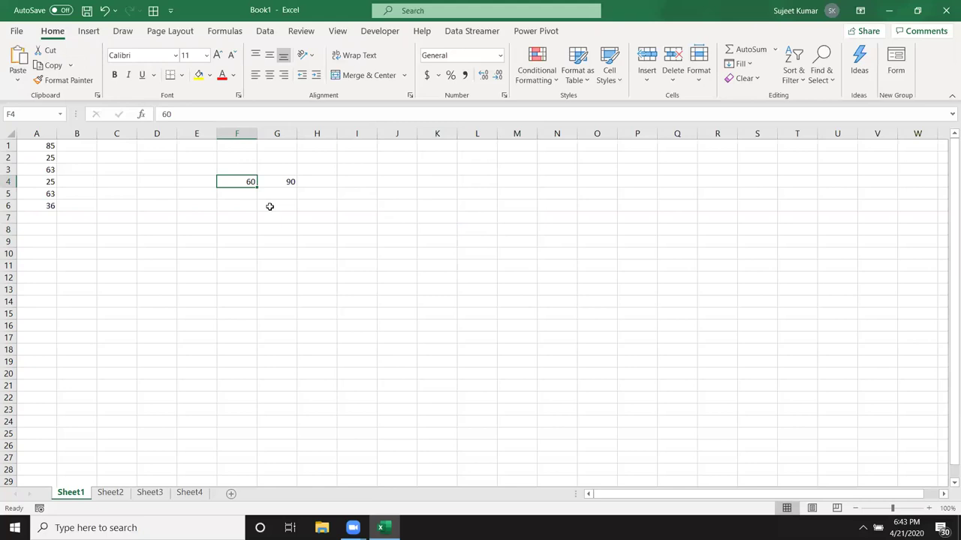
{"action": "left_click", "coordinate": [294, 197]}
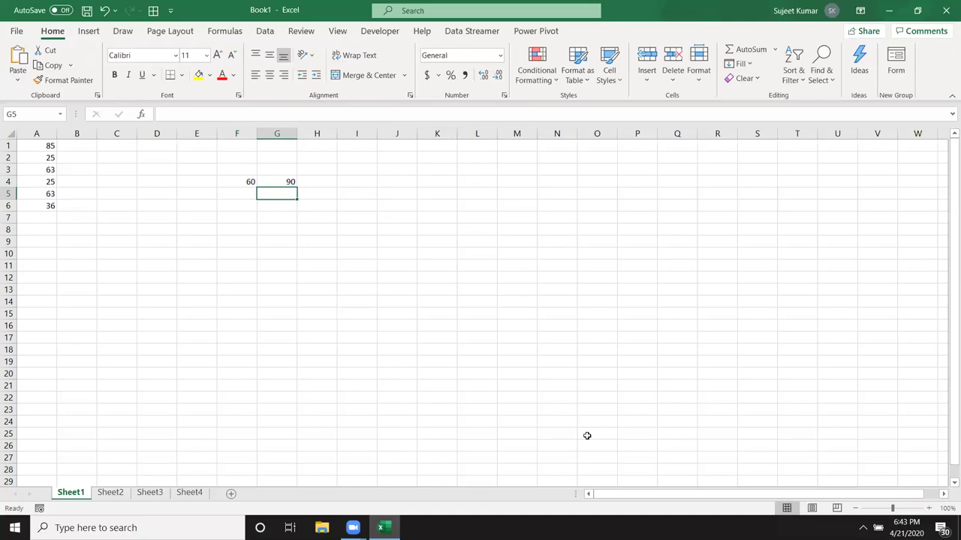
Step: Open company_master_data_mar_2015_Delhi from the Recent workbooks list on the File > Open page
{"action": "left_click", "coordinate": [5, 35]}
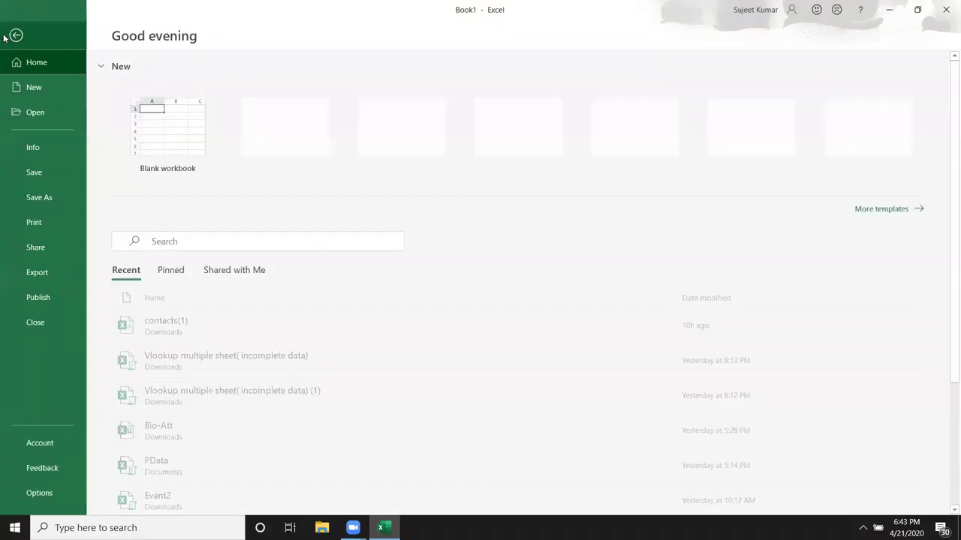
{"action": "scroll", "coordinate": [413, 393], "scroll_direction": "down", "scroll_amount": 5}
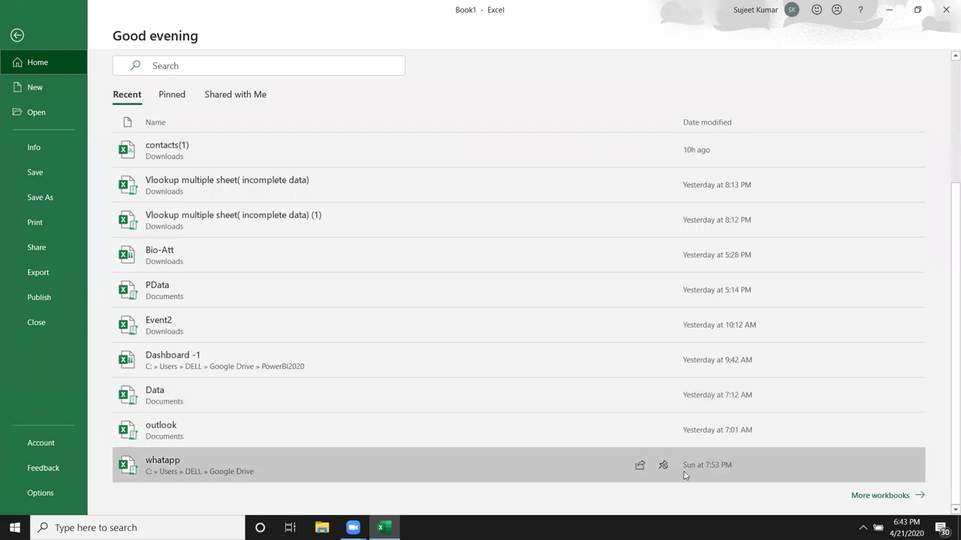
{"action": "left_click", "coordinate": [53, 114]}
{"action": "scroll", "coordinate": [496, 343], "scroll_direction": "down", "scroll_amount": 4}
{"action": "scroll", "coordinate": [506, 352], "scroll_direction": "down", "scroll_amount": 3}
{"action": "scroll", "coordinate": [505, 352], "scroll_direction": "down", "scroll_amount": 3}
{"action": "scroll", "coordinate": [505, 352], "scroll_direction": "down", "scroll_amount": 3}
{"action": "scroll", "coordinate": [507, 354], "scroll_direction": "down", "scroll_amount": 3}
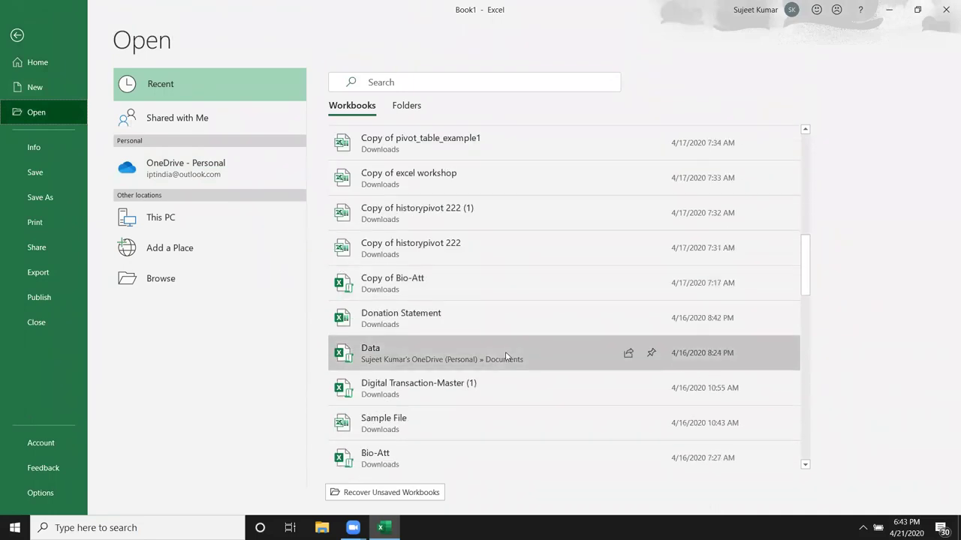
{"action": "scroll", "coordinate": [507, 356], "scroll_direction": "down", "scroll_amount": 3}
{"action": "scroll", "coordinate": [508, 357], "scroll_direction": "down", "scroll_amount": 3}
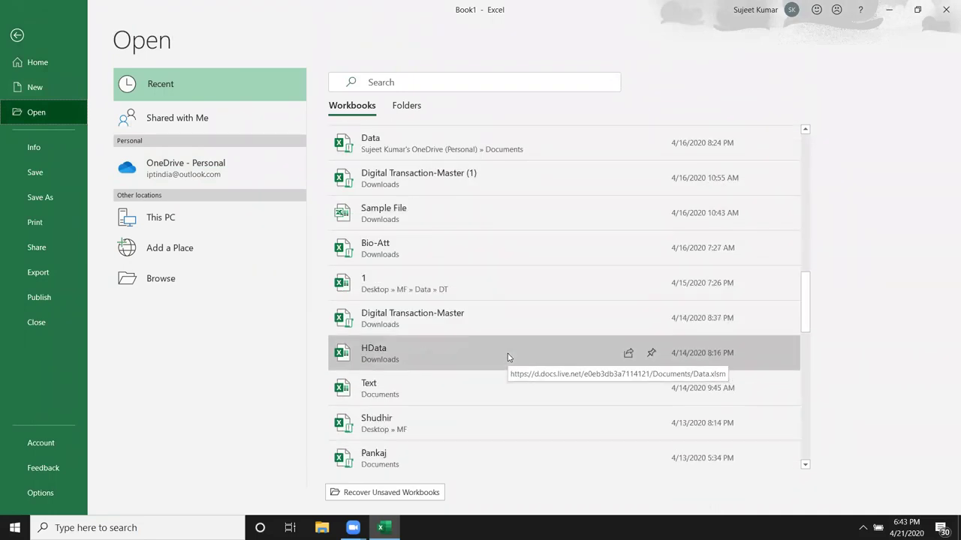
{"action": "scroll", "coordinate": [507, 357], "scroll_direction": "down", "scroll_amount": 3}
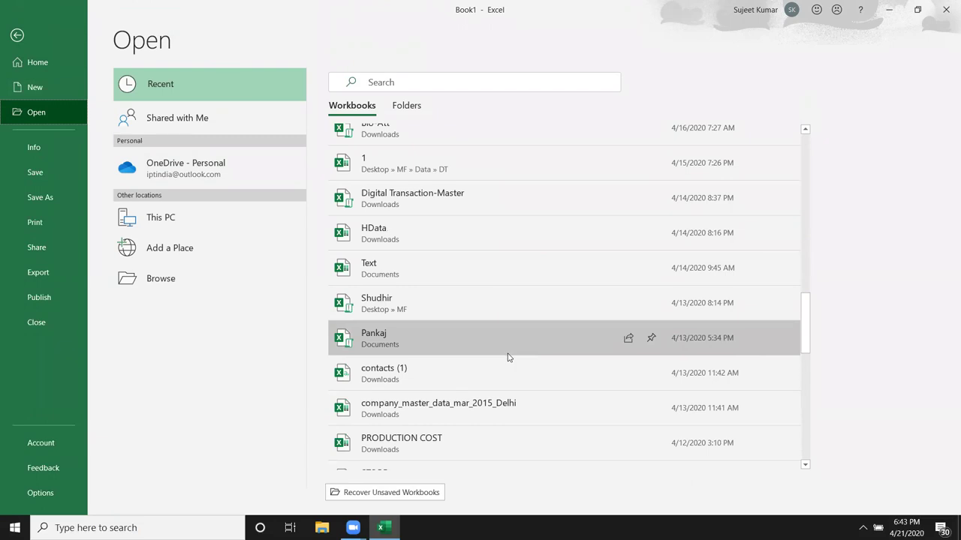
{"action": "scroll", "coordinate": [507, 358], "scroll_direction": "down", "scroll_amount": 1}
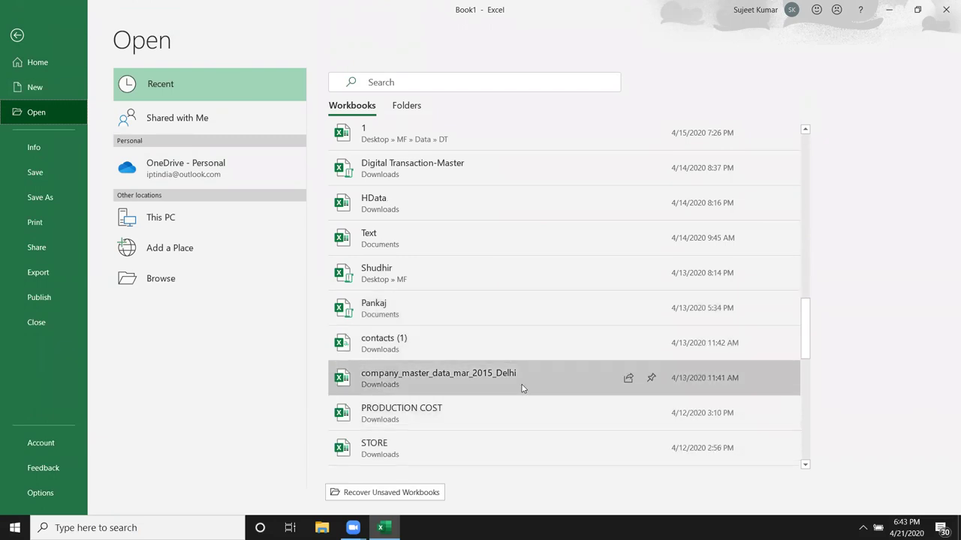
{"action": "left_click", "coordinate": [523, 387]}
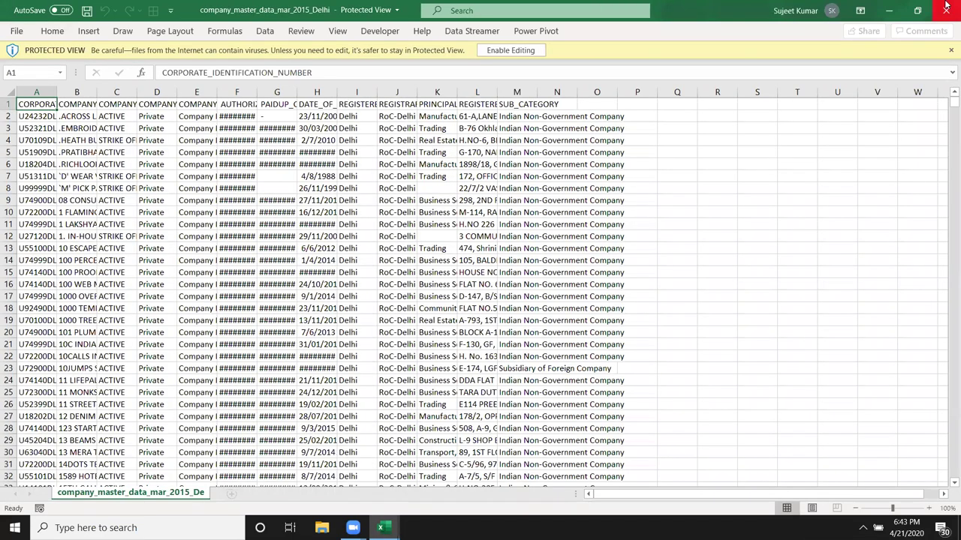
Step: Close the Protected View workbook and scroll down the Recent workbooks list on the Open page
{"action": "left_click", "coordinate": [946, 6]}
{"action": "left_click", "coordinate": [16, 31]}
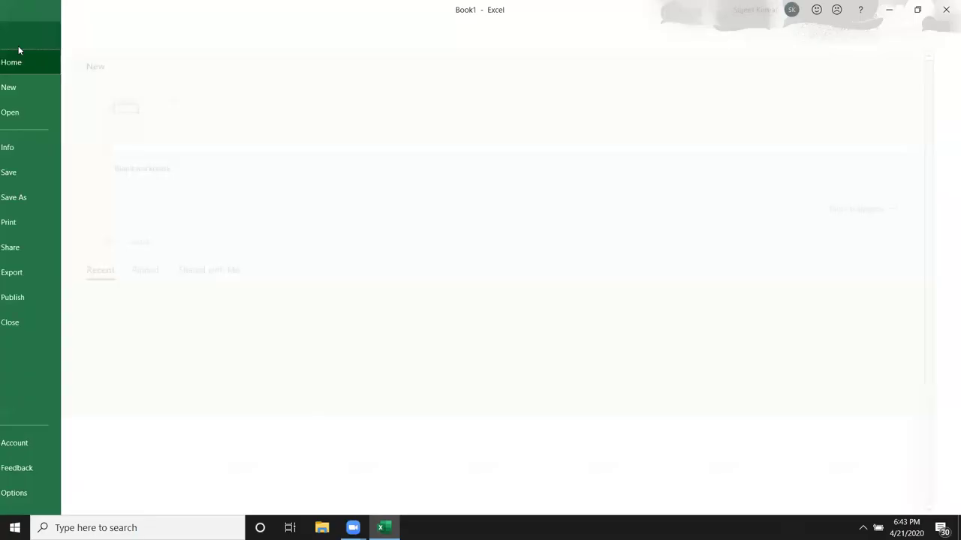
{"action": "left_click", "coordinate": [55, 117]}
{"action": "scroll", "coordinate": [535, 425], "scroll_direction": "down", "scroll_amount": 2}
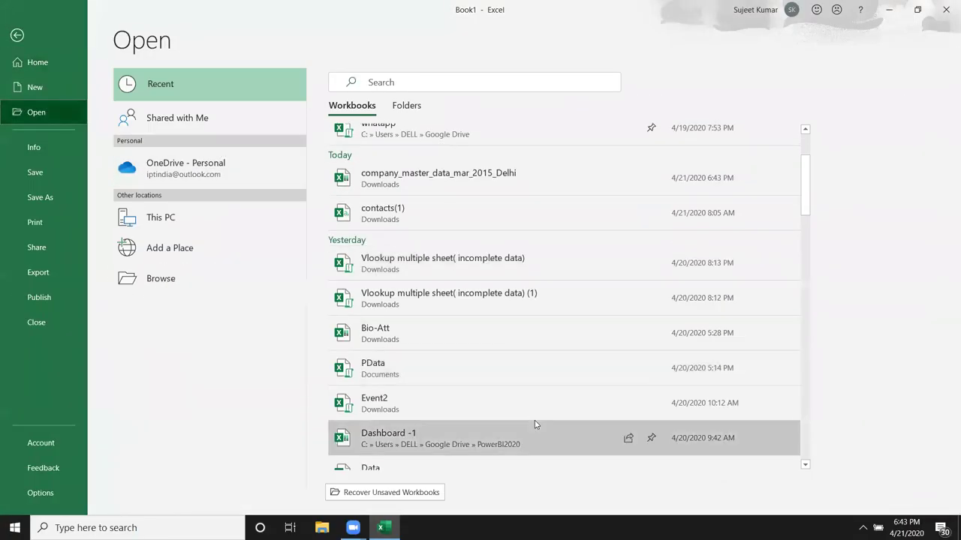
{"action": "scroll", "coordinate": [535, 425], "scroll_direction": "down", "scroll_amount": 3}
{"action": "scroll", "coordinate": [535, 425], "scroll_direction": "down", "scroll_amount": 3}
{"action": "scroll", "coordinate": [534, 425], "scroll_direction": "down", "scroll_amount": 3}
{"action": "scroll", "coordinate": [533, 425], "scroll_direction": "down", "scroll_amount": 2}
{"action": "scroll", "coordinate": [533, 426], "scroll_direction": "down", "scroll_amount": 3}
{"action": "scroll", "coordinate": [534, 425], "scroll_direction": "down", "scroll_amount": 2}
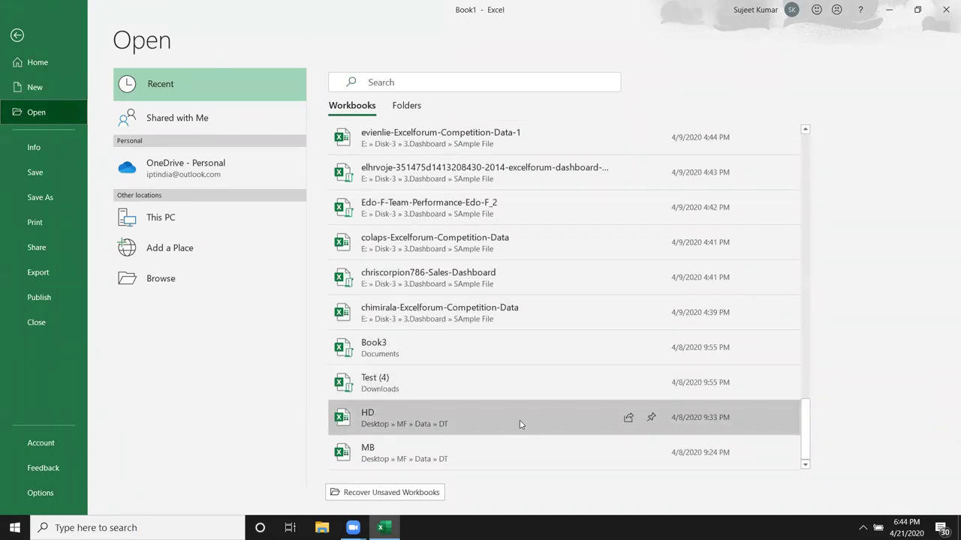
Step: Open chimirala-Excelforum-Competition-Data from the Recent workbooks list
{"action": "left_click", "coordinate": [482, 318]}
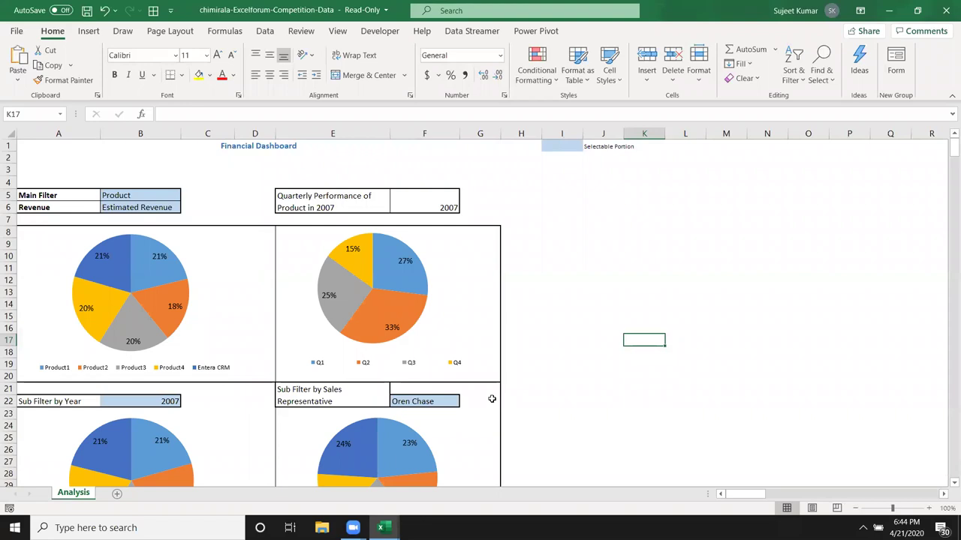
{"action": "scroll", "coordinate": [492, 399], "scroll_direction": "down", "scroll_amount": 5}
{"action": "scroll", "coordinate": [491, 400], "scroll_direction": "up", "scroll_amount": 4}
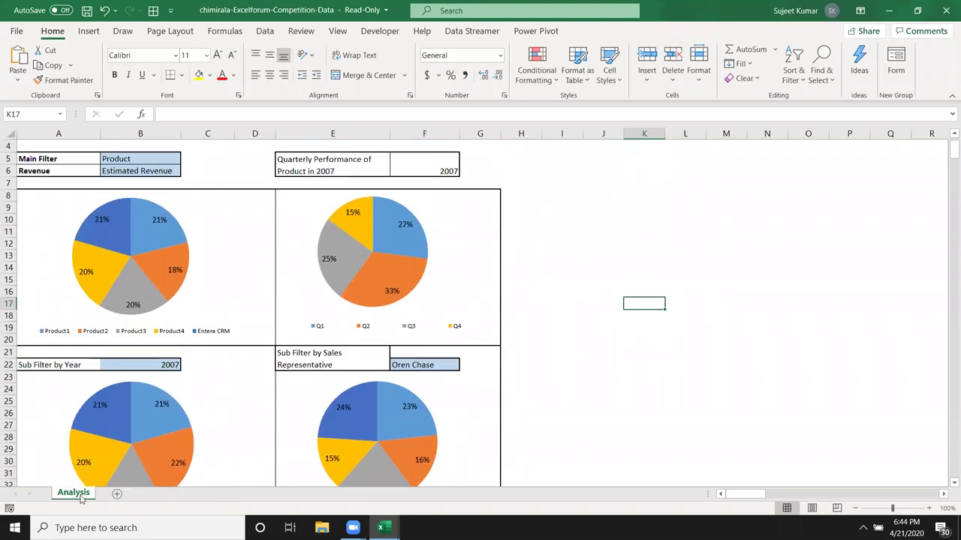
Step: Set the Main Filter dropdown in B5 to Year so the charts update
{"action": "left_click", "coordinate": [129, 159]}
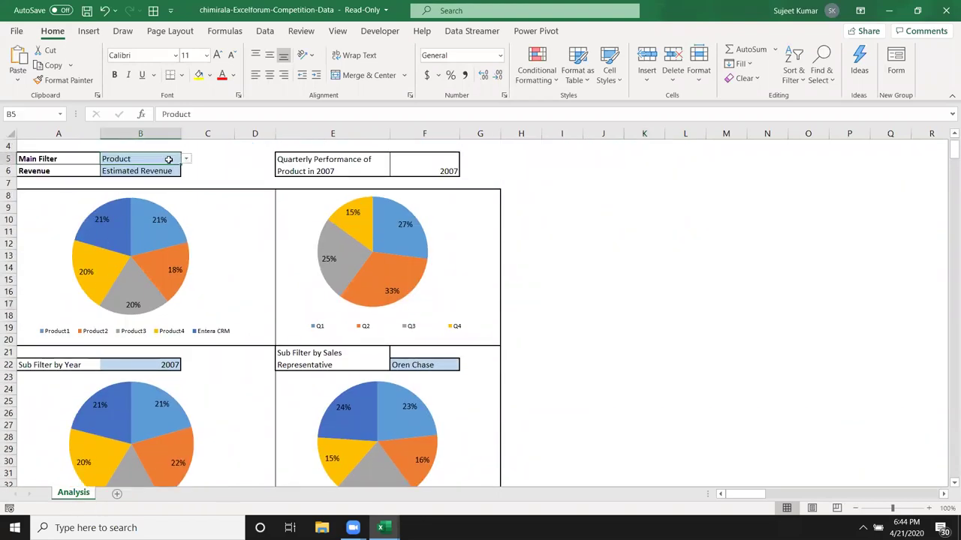
{"action": "left_click", "coordinate": [186, 159]}
{"action": "left_click", "coordinate": [183, 195]}
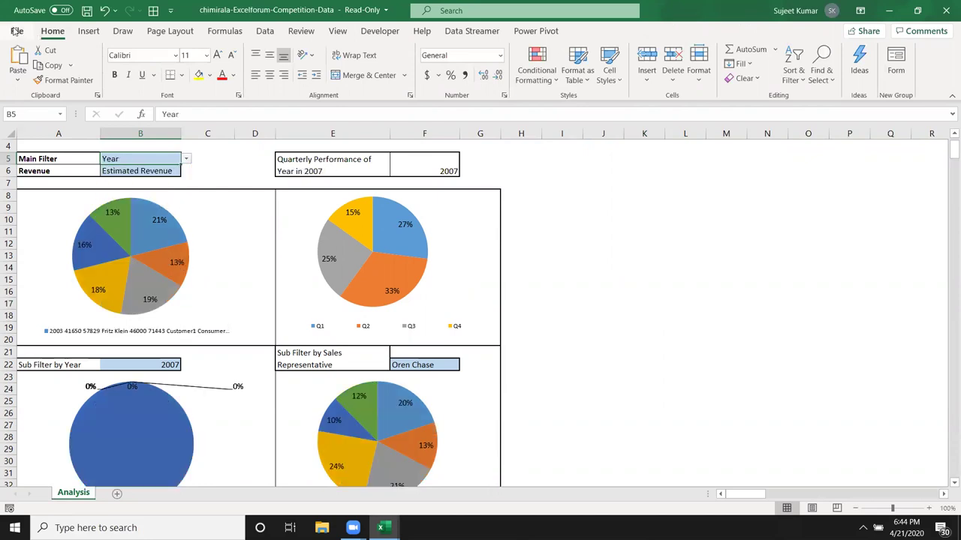
{"action": "left_click", "coordinate": [17, 32]}
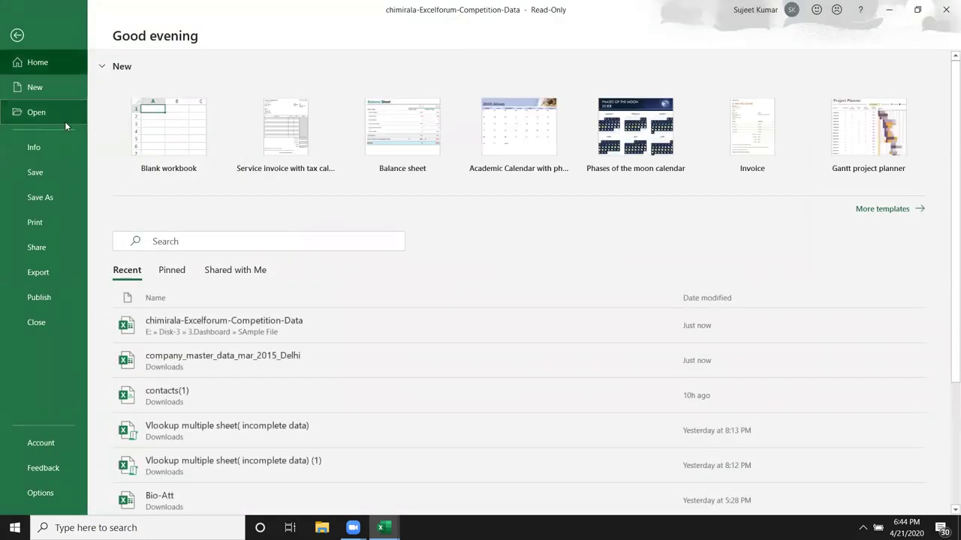
Step: Open colaps-Excelforum-Competition-Data from the Recent list to show its TPD dashboard
{"action": "left_click", "coordinate": [60, 114]}
{"action": "scroll", "coordinate": [682, 406], "scroll_direction": "down", "scroll_amount": 3}
{"action": "left_click_drag", "start_coordinate": [805, 220], "coordinate": [783, 446]}
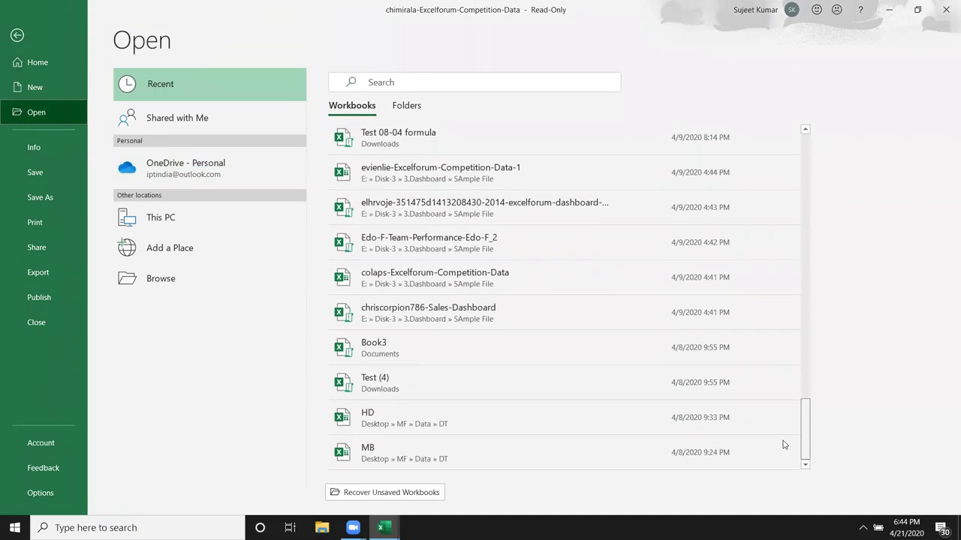
{"action": "left_click", "coordinate": [493, 275]}
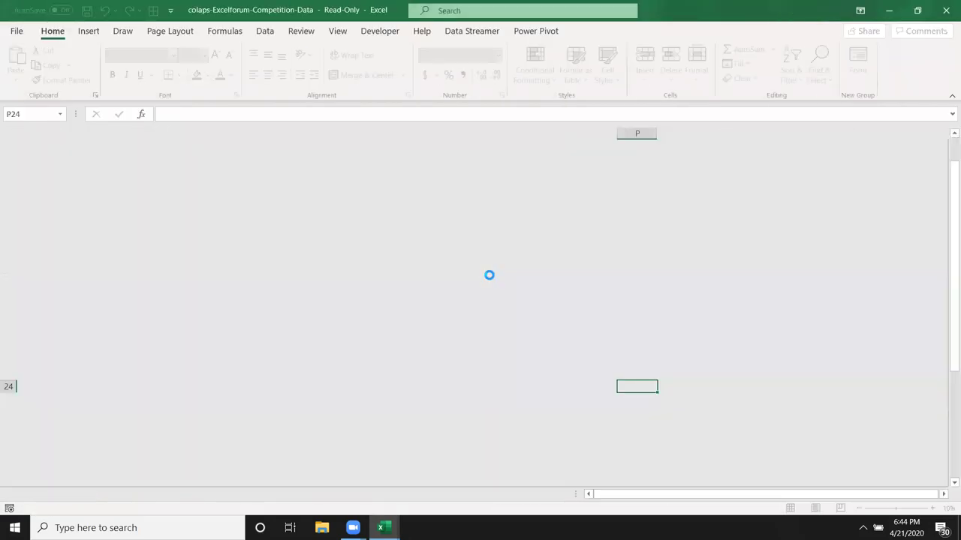
{"action": "scroll", "coordinate": [647, 287], "scroll_direction": "down", "scroll_amount": 5}
{"action": "scroll", "coordinate": [646, 289], "scroll_direction": "up", "scroll_amount": 5}
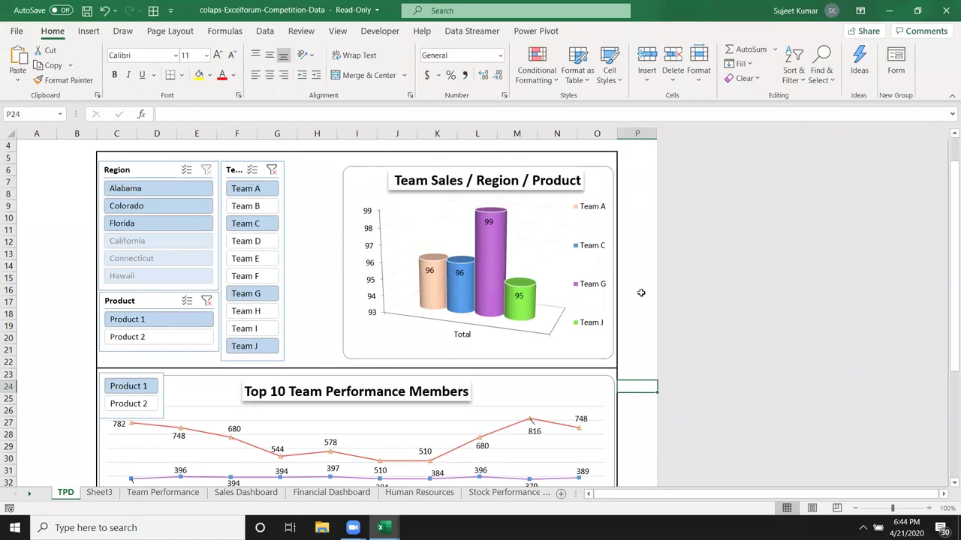
Step: Filter the Team slicer to Teams E, F and G, and toggle Product 2 back to Product 1
{"action": "left_click", "coordinate": [262, 264]}
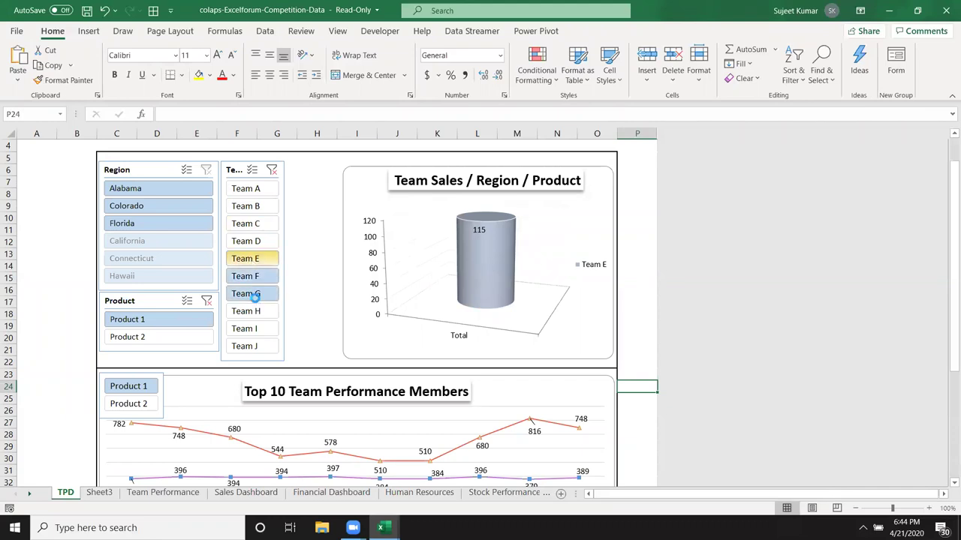
{"action": "left_click_drag", "start_coordinate": [255, 279], "coordinate": [256, 298]}
{"action": "scroll", "coordinate": [277, 323], "scroll_direction": "down", "scroll_amount": 2}
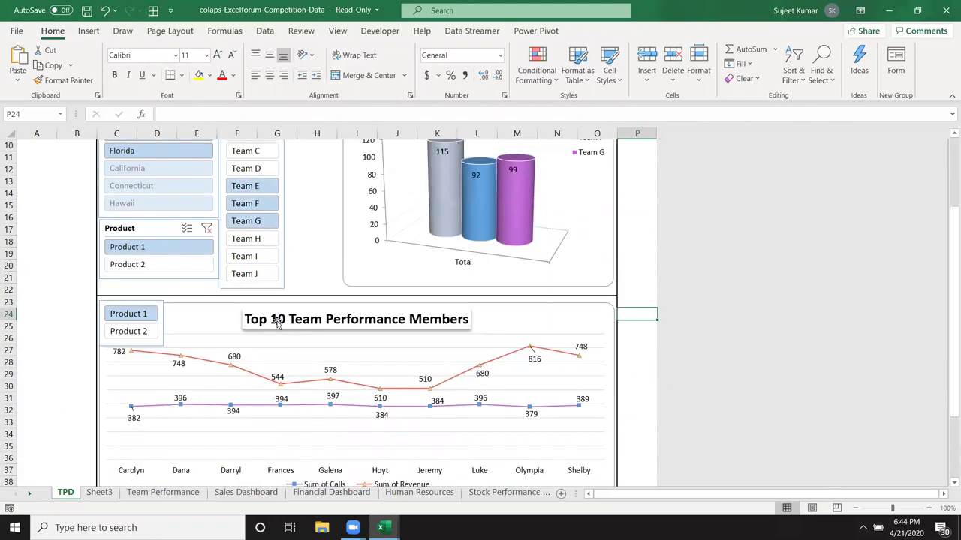
{"action": "left_click", "coordinate": [146, 340]}
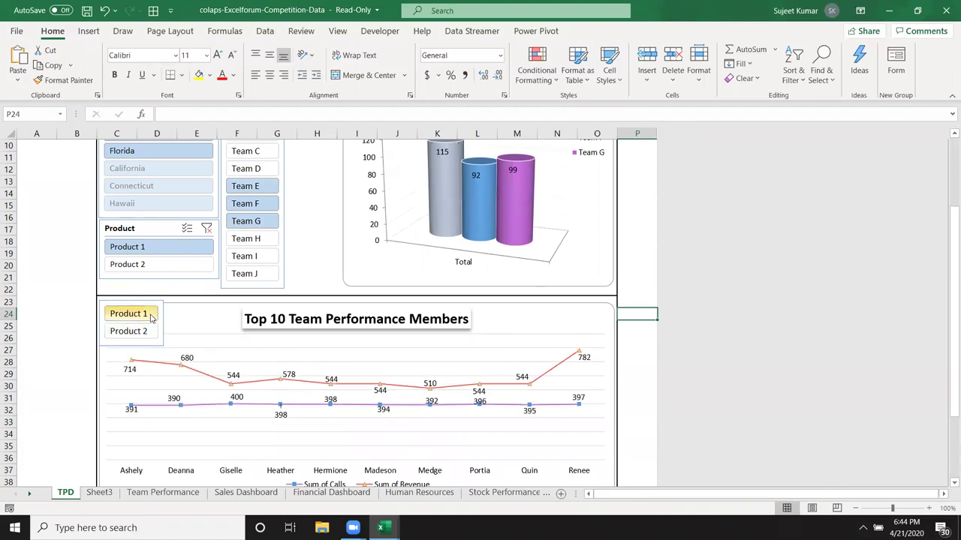
{"action": "left_click", "coordinate": [146, 314]}
{"action": "scroll", "coordinate": [163, 253], "scroll_direction": "up", "scroll_amount": 2}
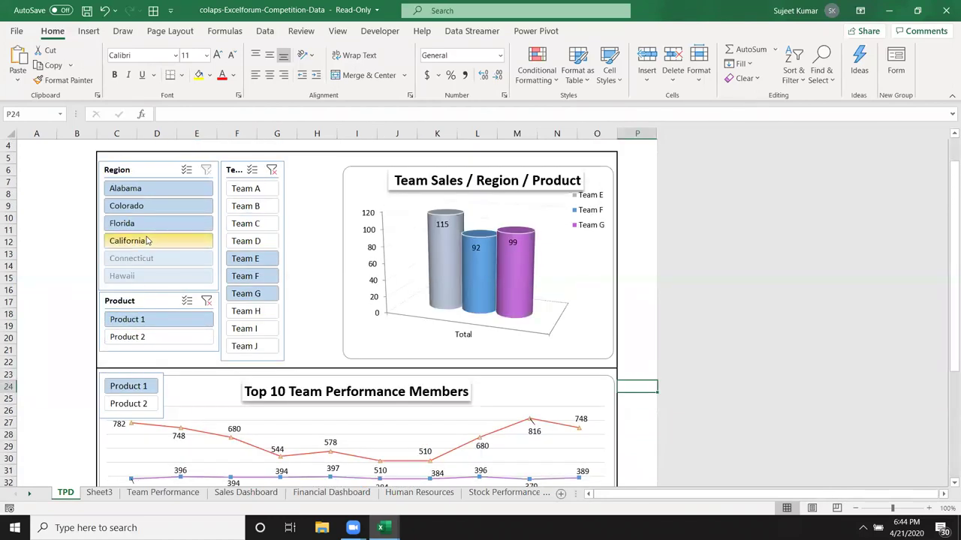
Step: Filter the Region slicer to Florida, then move to the Team Performance sheet
{"action": "left_click", "coordinate": [150, 228]}
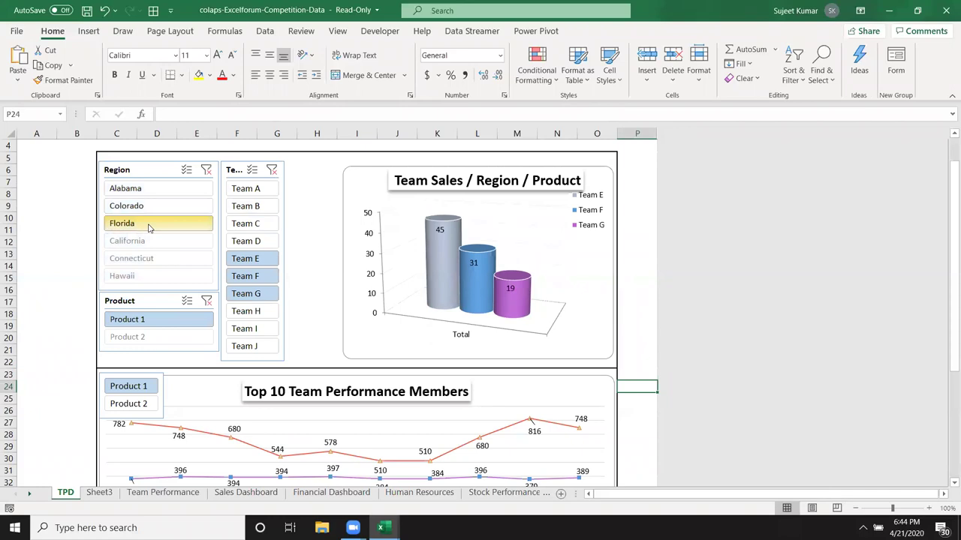
{"action": "scroll", "coordinate": [334, 294], "scroll_direction": "down", "scroll_amount": 4}
{"action": "scroll", "coordinate": [540, 342], "scroll_direction": "down", "scroll_amount": 2}
{"action": "scroll", "coordinate": [538, 338], "scroll_direction": "up", "scroll_amount": 2}
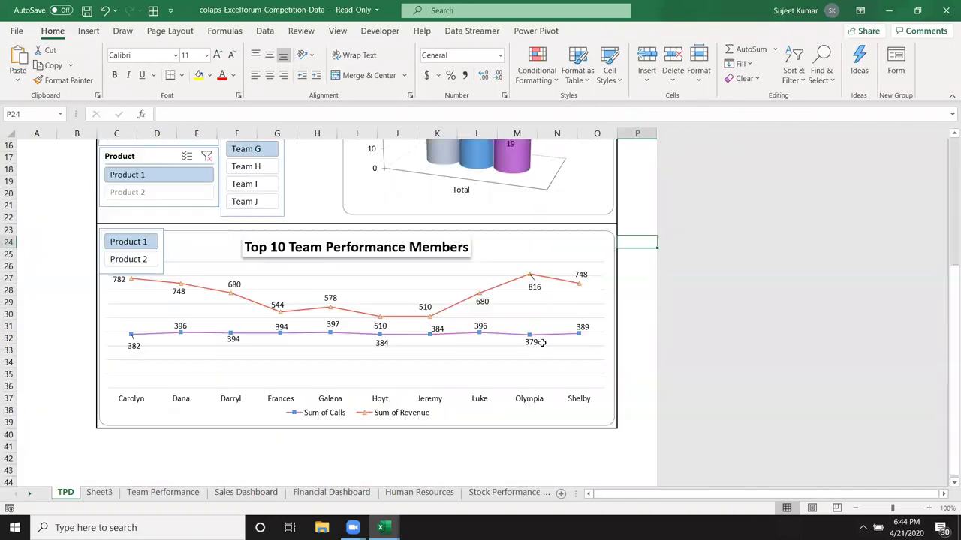
{"action": "left_click", "coordinate": [163, 493]}
Step: Browse the Sales Dashboard, Financial Dashboard, Human Resources and Stock Performance sheets
{"action": "left_click", "coordinate": [277, 432]}
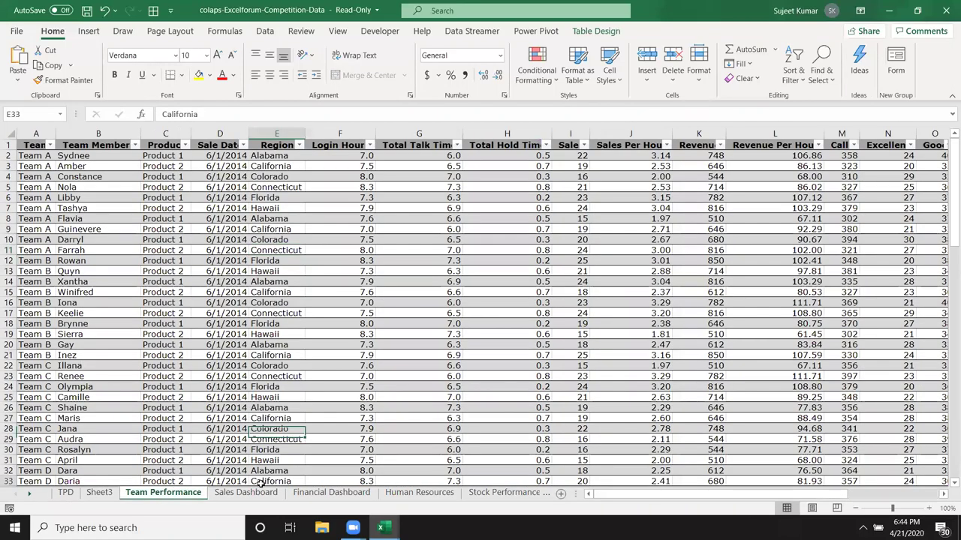
{"action": "left_click", "coordinate": [246, 493]}
{"action": "left_click", "coordinate": [314, 493]}
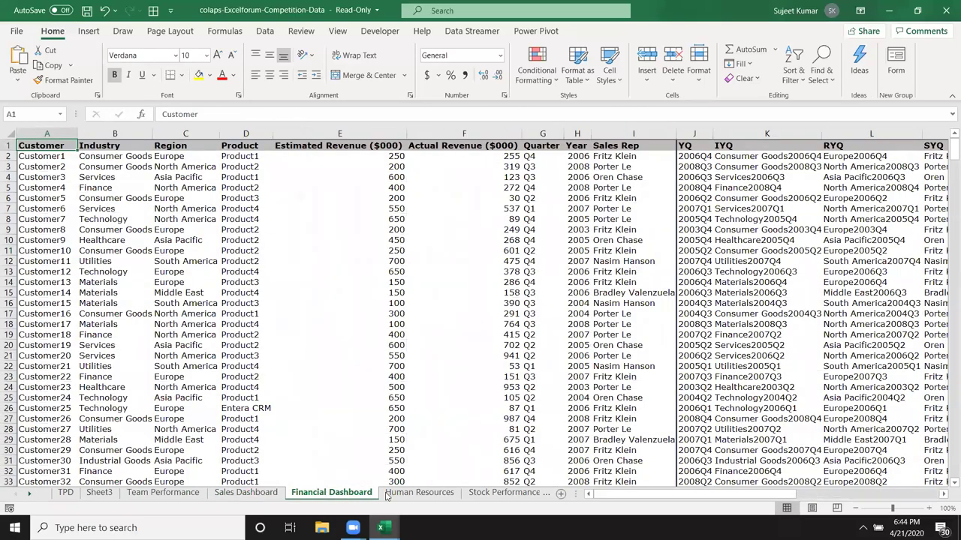
{"action": "left_click", "coordinate": [405, 493]}
{"action": "left_click", "coordinate": [489, 494]}
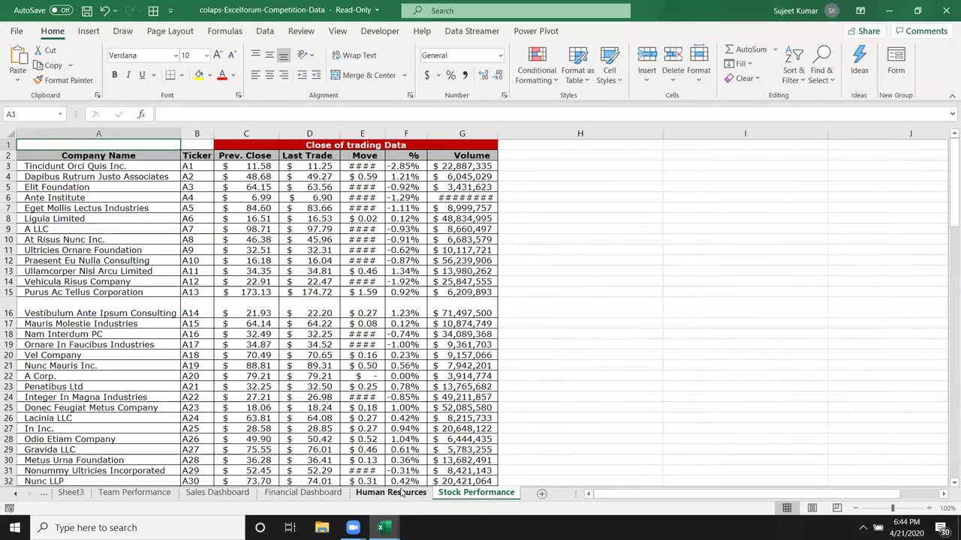
{"action": "left_click", "coordinate": [308, 417]}
{"action": "left_click", "coordinate": [377, 494]}
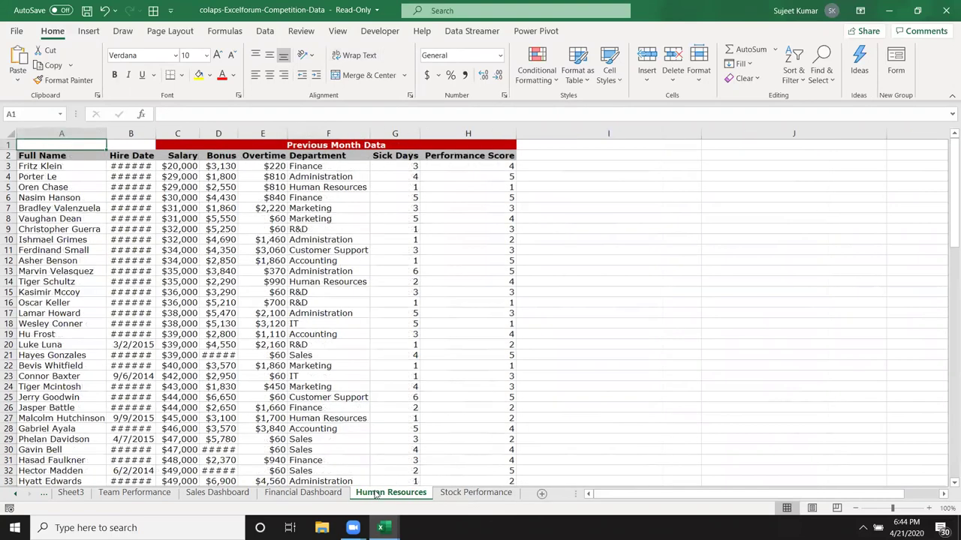
Step: Return to the Financial Dashboard sheet and step across the first customer's values in row 2
{"action": "left_click", "coordinate": [334, 494]}
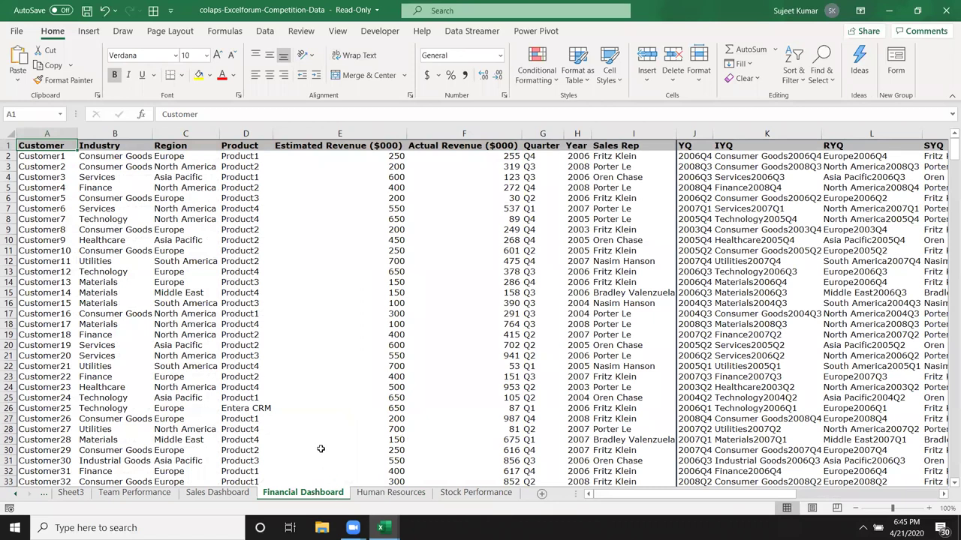
{"action": "key", "text": "Down"}
{"action": "key", "text": "Up"}
{"action": "key", "text": "Down"}
{"action": "key", "text": "Right"}
{"action": "key", "text": "Right"}
{"action": "key", "text": "Right"}
{"action": "key", "text": "Right"}
{"action": "key", "text": "Right"}
{"action": "key", "text": "Right"}
{"action": "key", "text": "Right"}
{"action": "key", "text": "Right"}
{"action": "key", "text": "Right"}
{"action": "key", "text": "Left"}
{"action": "key", "text": "Left"}
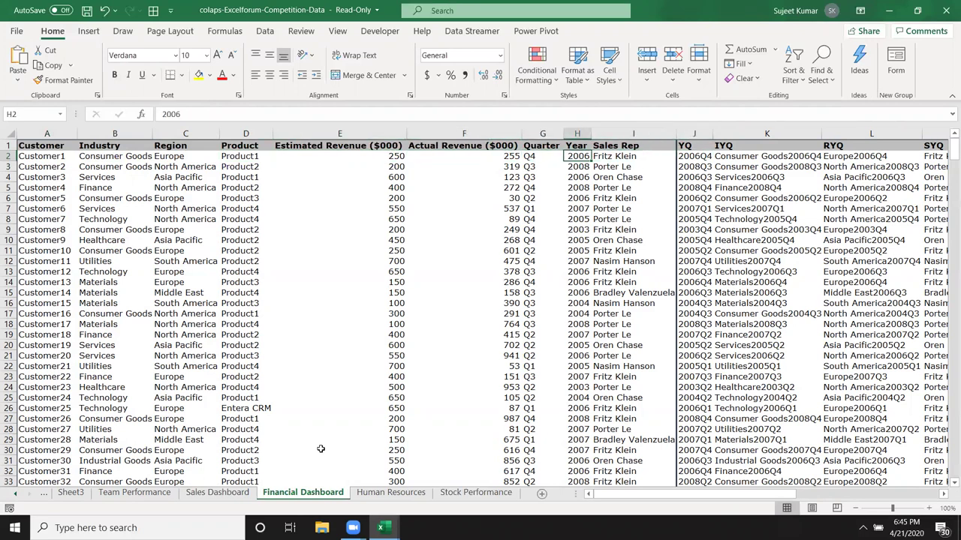
{"action": "key", "text": "Right"}
{"action": "key", "text": "Right"}
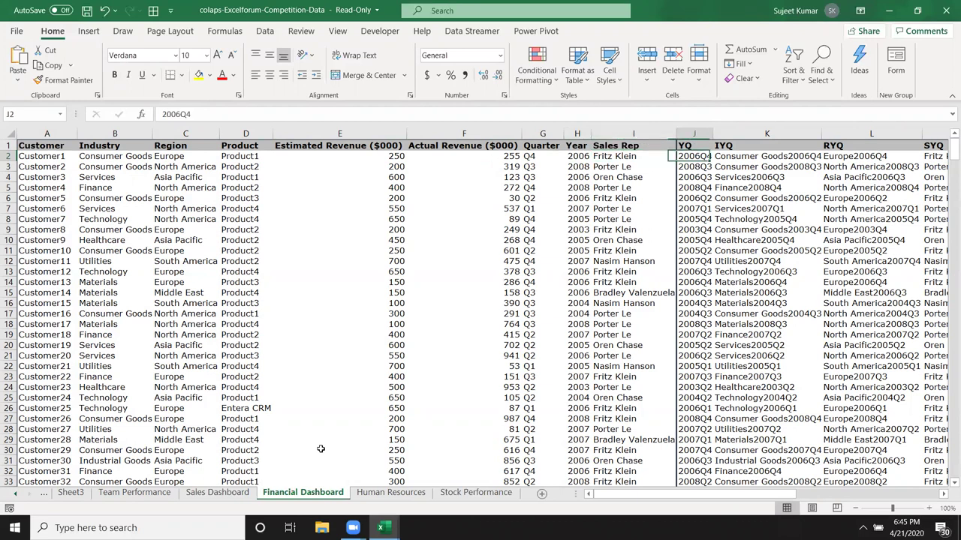
{"action": "key", "text": "Right"}
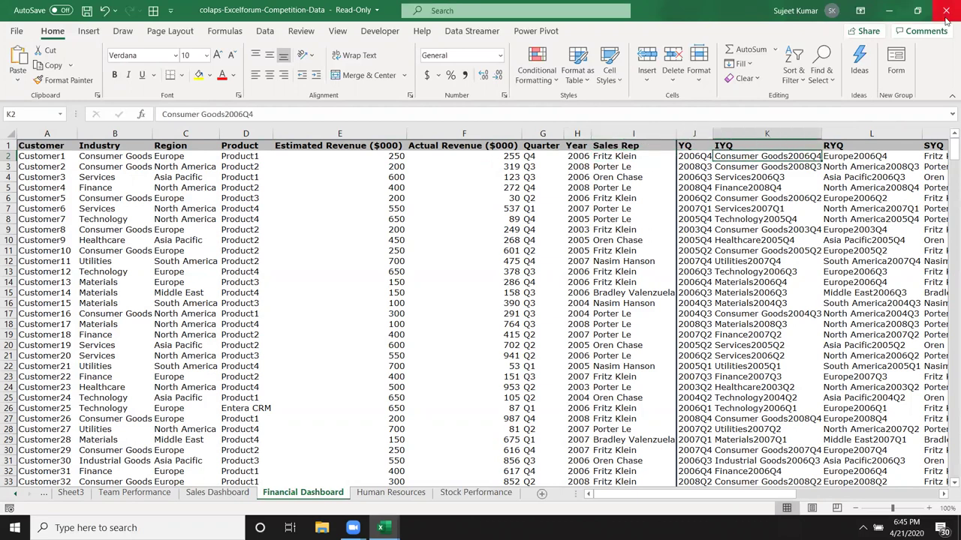
Step: Close the colaps and chimirala workbooks, choosing Don't Save for each
{"action": "left_click", "coordinate": [946, 15]}
{"action": "left_click", "coordinate": [481, 282]}
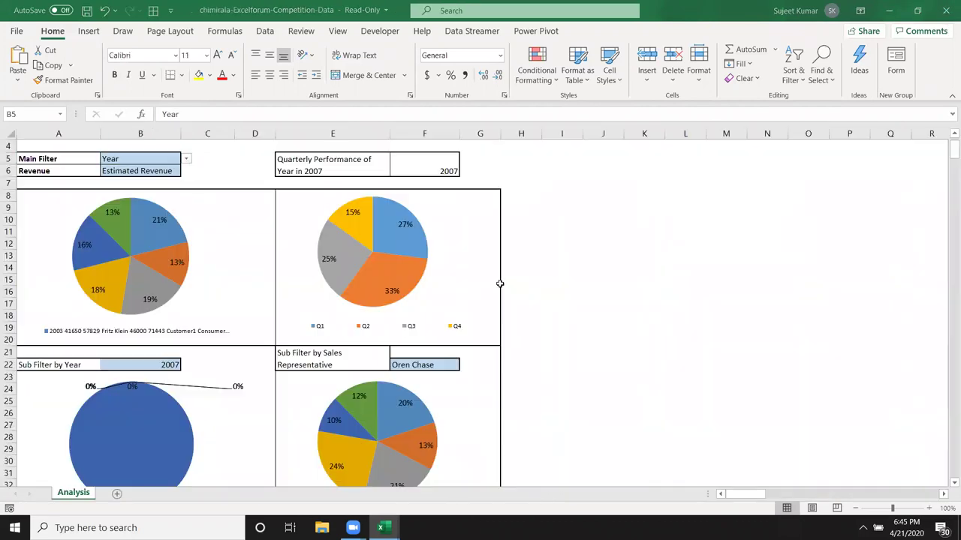
{"action": "left_click", "coordinate": [946, 11]}
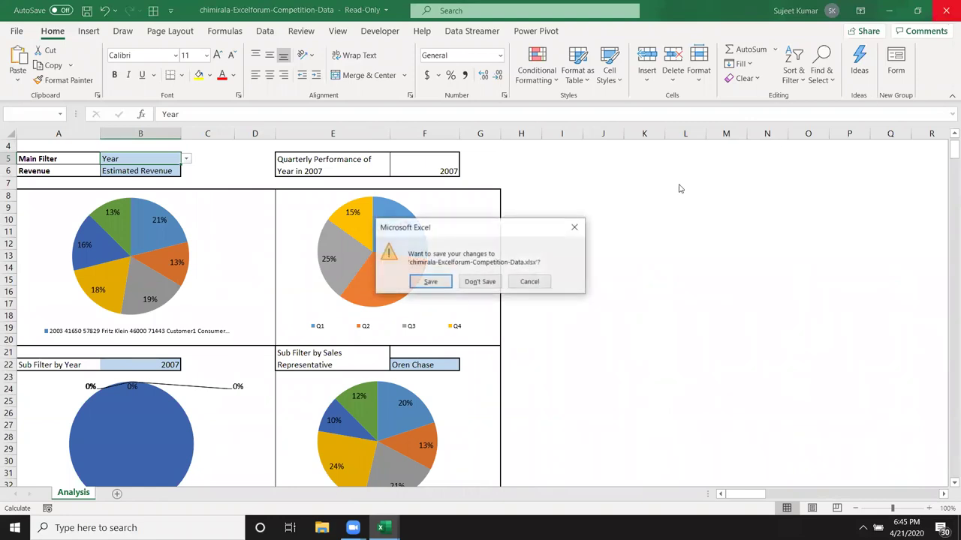
{"action": "left_click", "coordinate": [484, 281]}
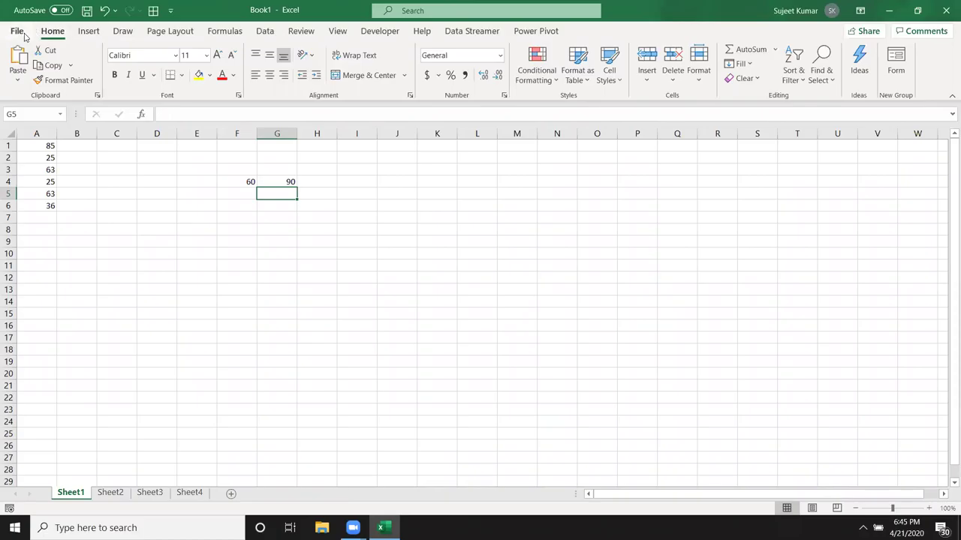
{"action": "left_click", "coordinate": [21, 33]}
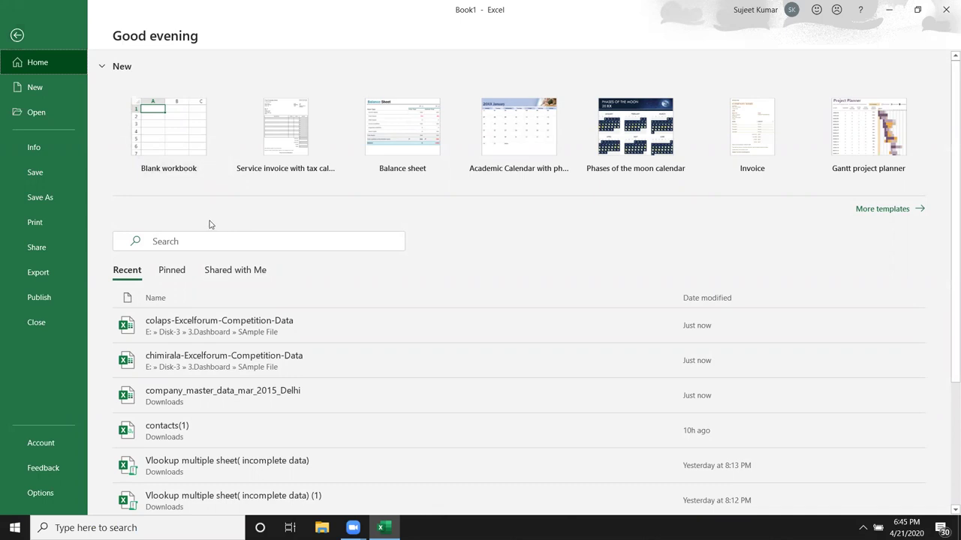
{"action": "key", "text": "Escape"}
{"action": "key", "text": "super+d"}
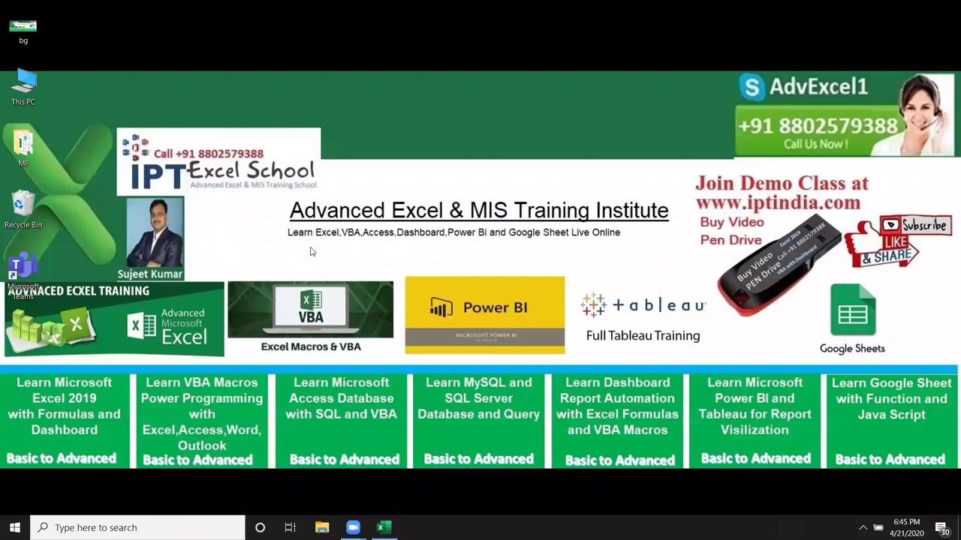
{"action": "left_click_drag", "start_coordinate": [602, 267], "coordinate": [666, 365]}
{"action": "left_click_drag", "start_coordinate": [413, 269], "coordinate": [705, 353]}
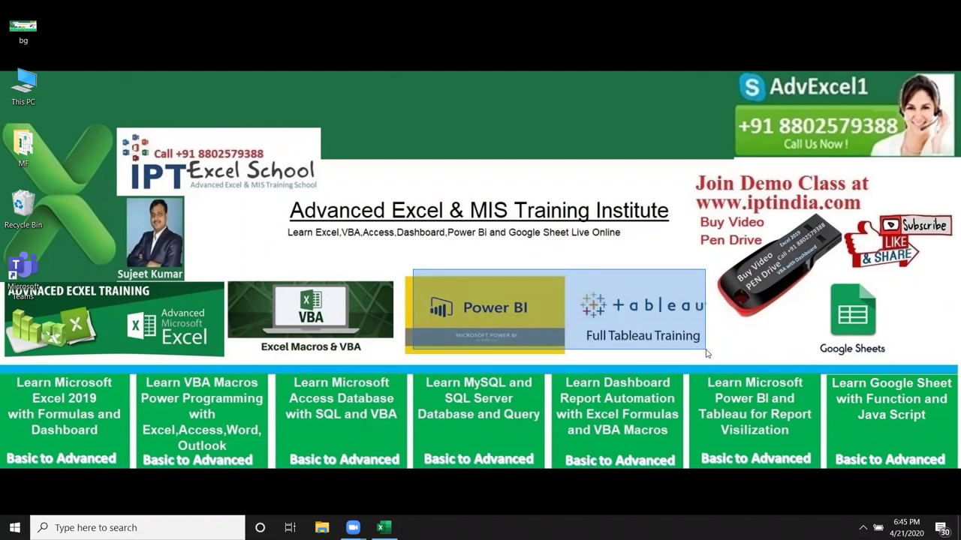
{"action": "left_click_drag", "start_coordinate": [705, 353], "coordinate": [706, 355]}
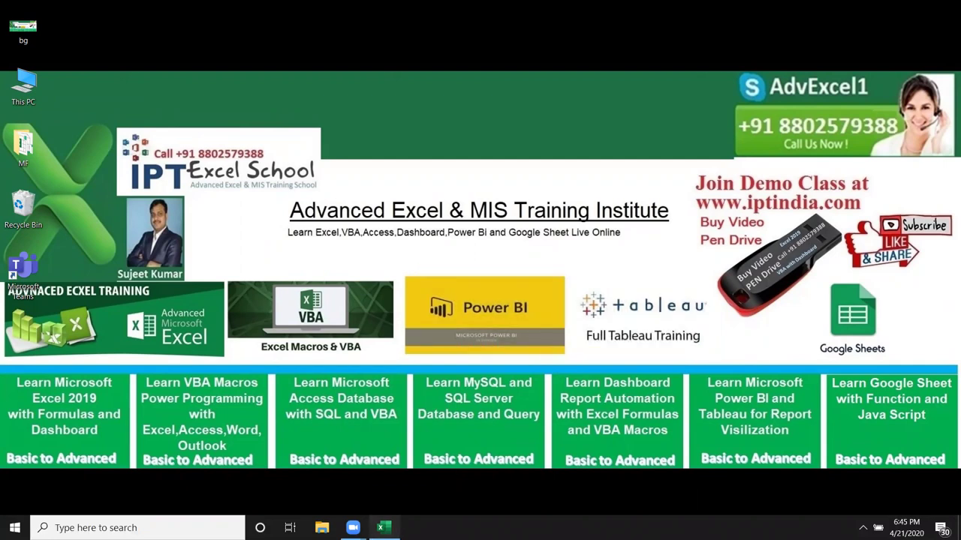
{"action": "left_click", "coordinate": [383, 528]}
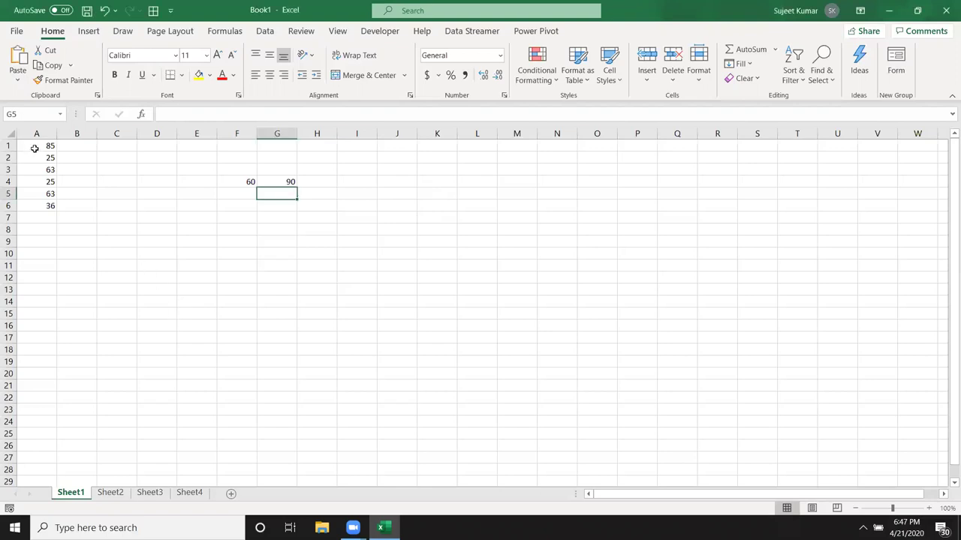
Step: Select A1:G8 to read its sum of 447, count and average in the status bar
{"action": "left_click_drag", "start_coordinate": [32, 151], "coordinate": [295, 230]}
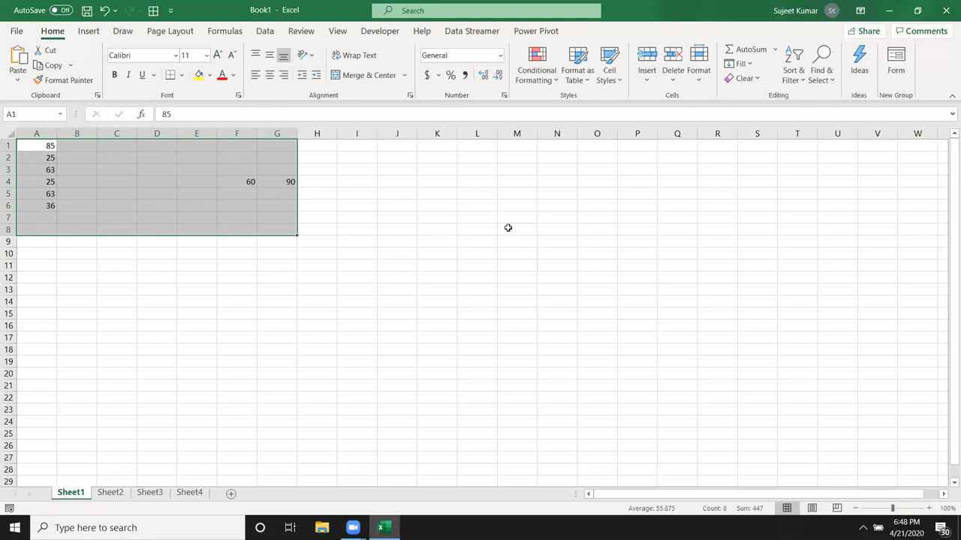
Step: Enter 30 in E7, 20 in F7, and the sum formula =E7+F7 in G7
{"action": "left_click", "coordinate": [184, 221]}
{"action": "type", "text": "30"}
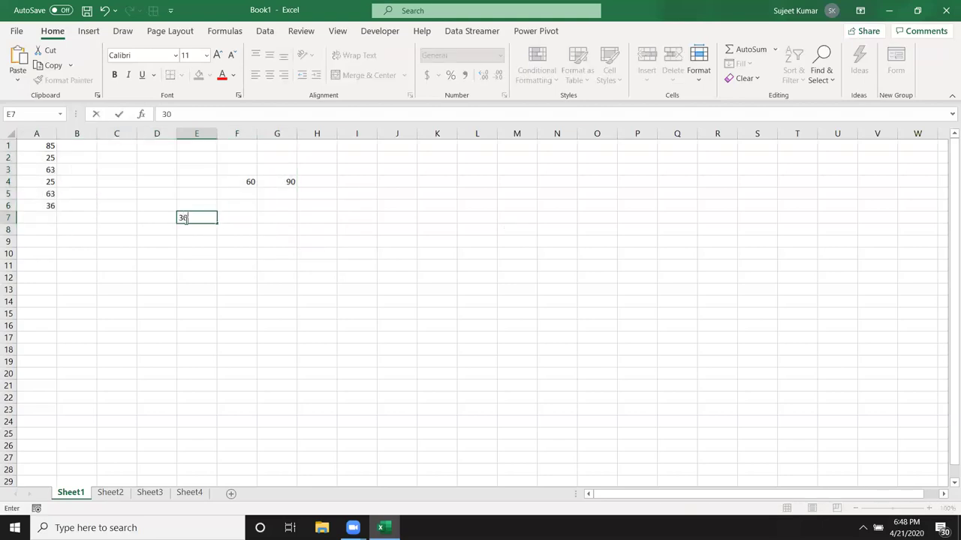
{"action": "key", "text": "Tab"}
{"action": "type", "text": "20"}
{"action": "key", "text": "Tab"}
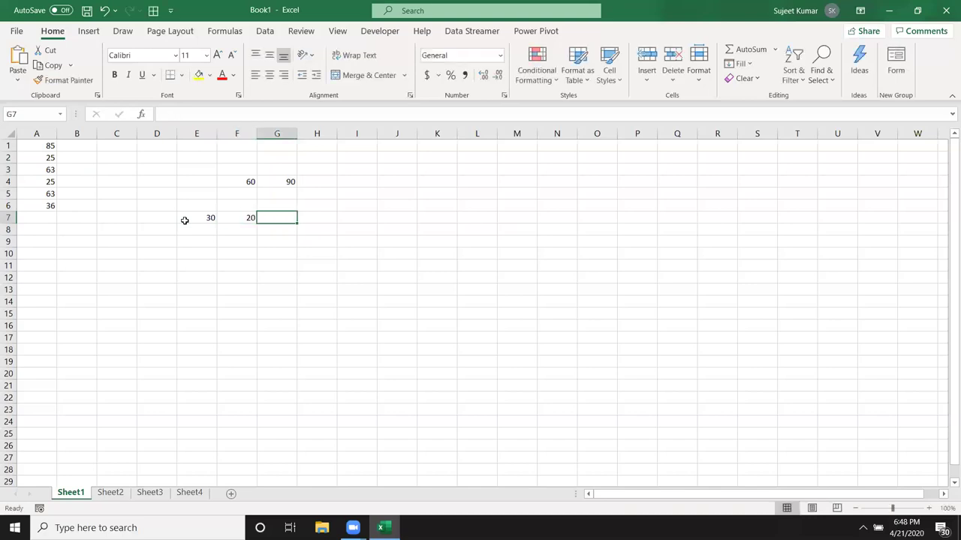
{"action": "type", "text": "="}
{"action": "key", "text": "Left"}
{"action": "left_click", "coordinate": [185, 221]}
{"action": "type", "text": "+"}
{"action": "key", "text": "Left"}
{"action": "key", "text": "Return"}
Step: Change row 7 to 10 in E7 and 40 in F7, so G7 totals 50
{"action": "key", "text": "Up"}
{"action": "key", "text": "Left"}
{"action": "key", "text": "Left"}
{"action": "type", "text": "40"}
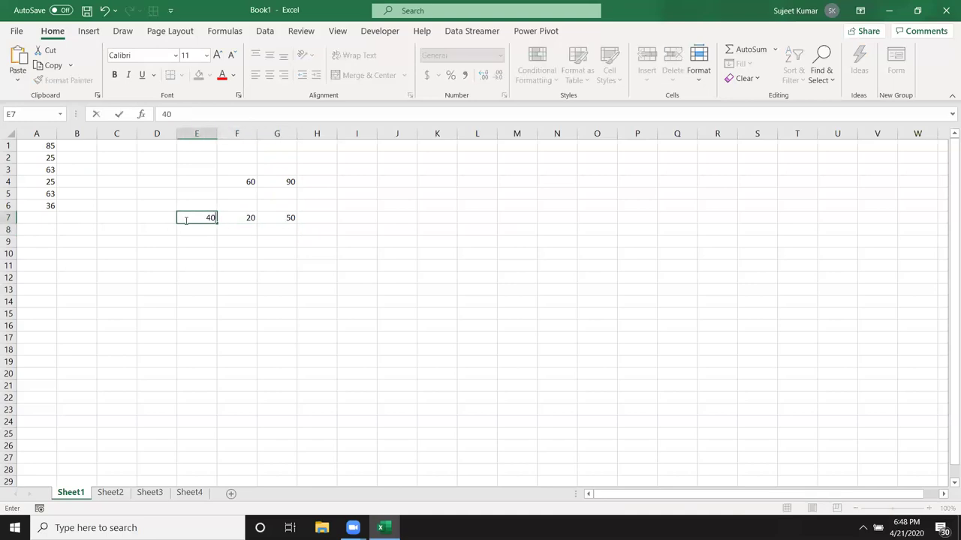
{"action": "key", "text": "Right"}
{"action": "type", "text": "10"}
{"action": "key", "text": "Return"}
{"action": "left_click", "coordinate": [184, 221]}
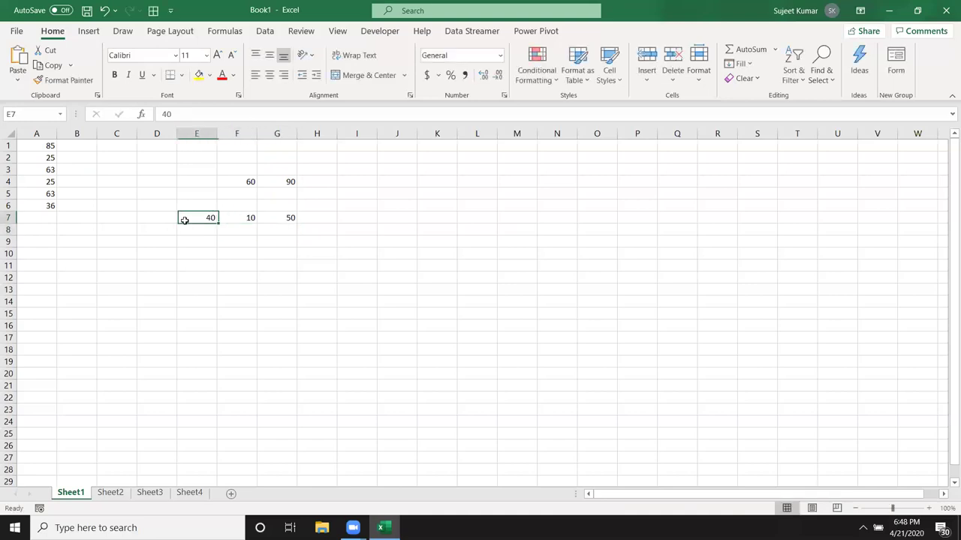
{"action": "type", "text": "10"}
{"action": "key", "text": "Right"}
{"action": "type", "text": "40"}
{"action": "key", "text": "Return"}
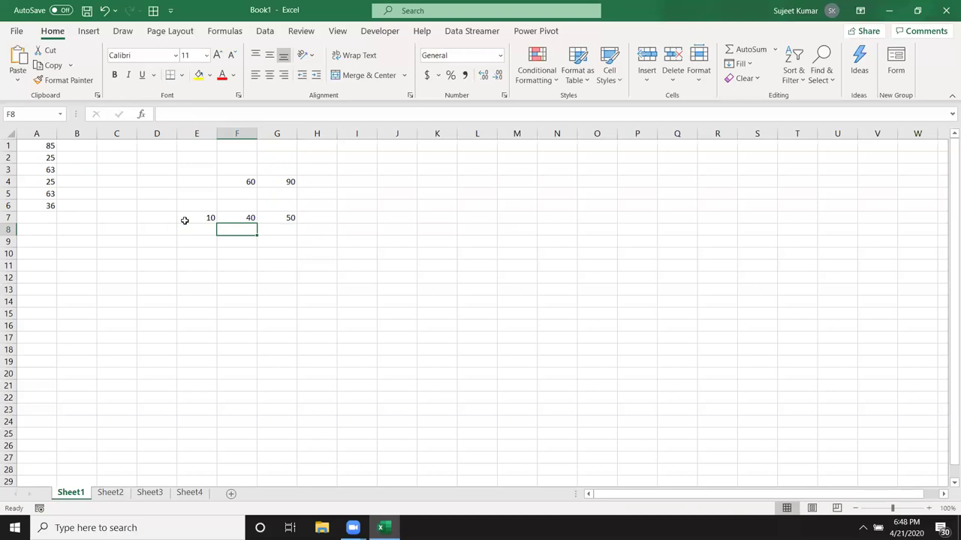
{"action": "left_click", "coordinate": [129, 217]}
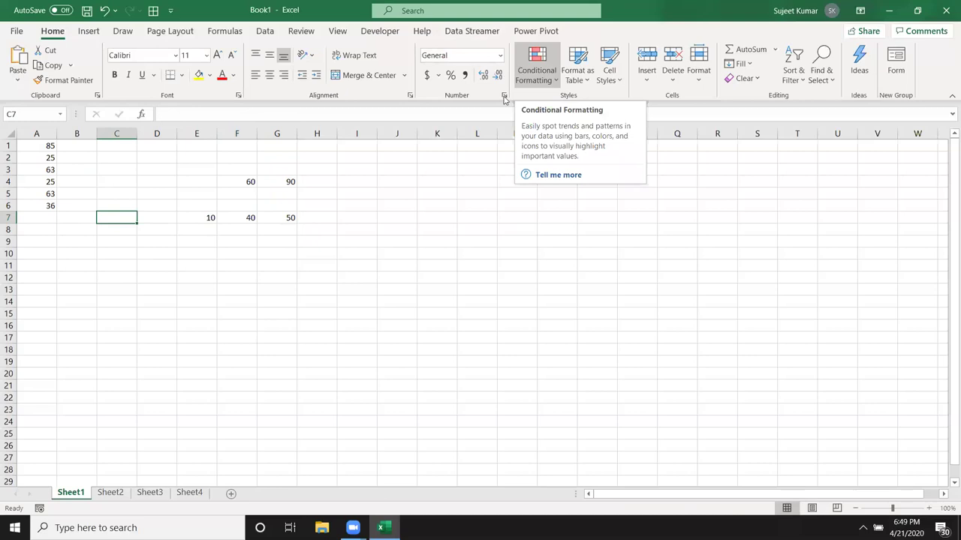
Step: Launch Google Chrome from the Windows Start search
{"action": "left_click", "coordinate": [371, 267]}
{"action": "key", "text": "super"}
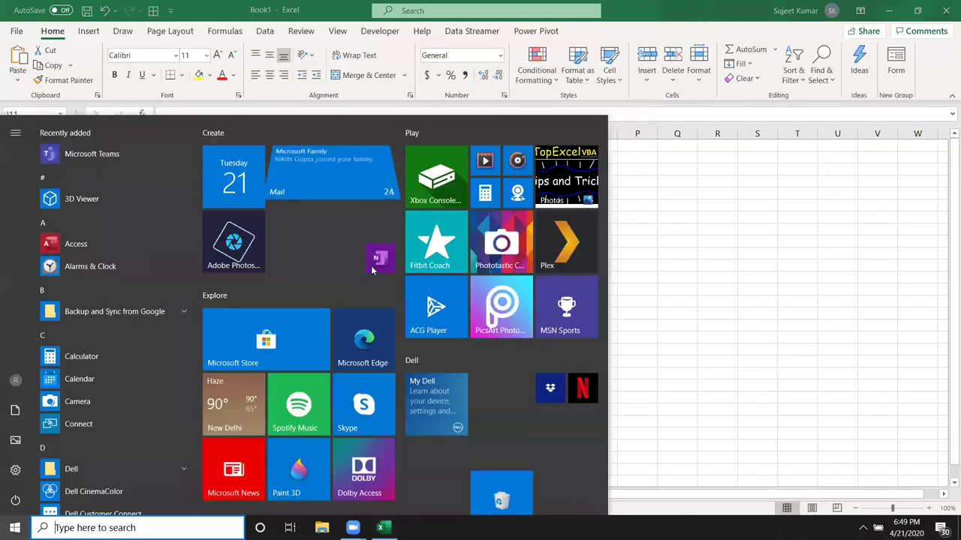
{"action": "type", "text": "goo"}
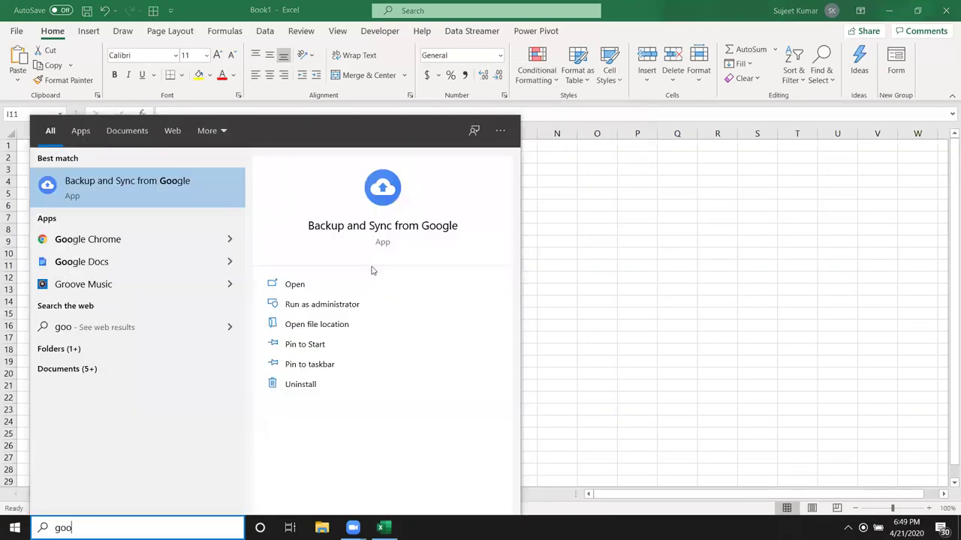
{"action": "key", "text": "BackSpace"}
{"action": "key", "text": "BackSpace"}
{"action": "key", "text": "BackSpace"}
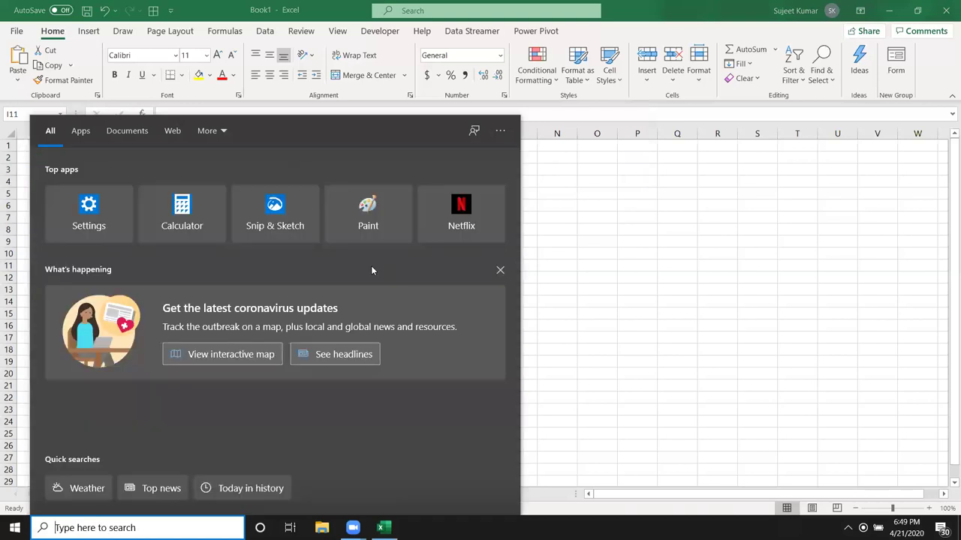
{"action": "type", "text": "c"}
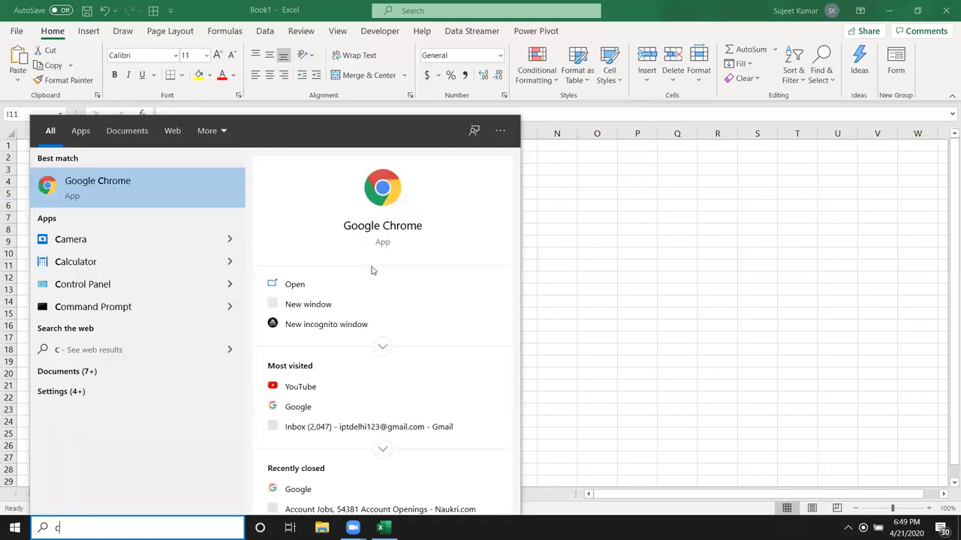
{"action": "left_click", "coordinate": [420, 225]}
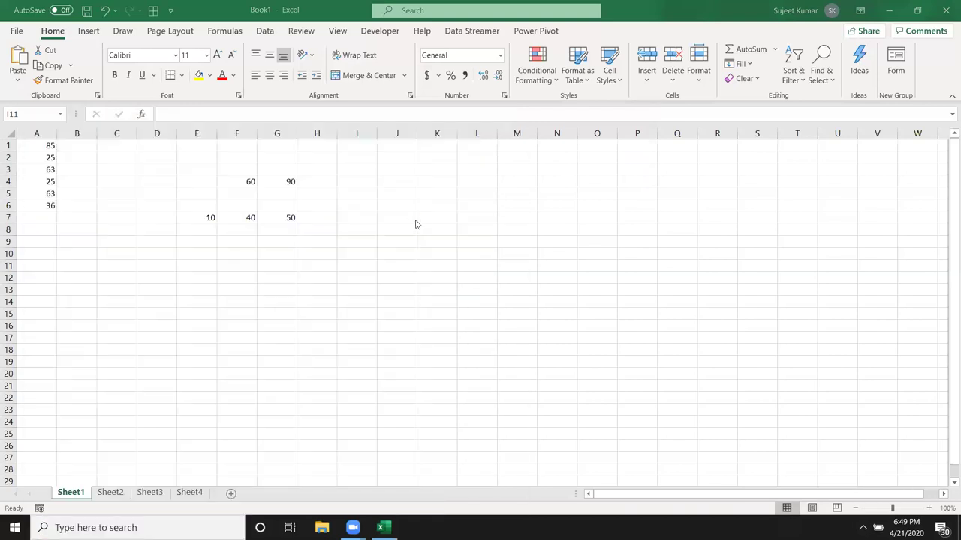
Step: Go to google.com and search for 'custom formatting in excel'
{"action": "type", "text": "goo"}
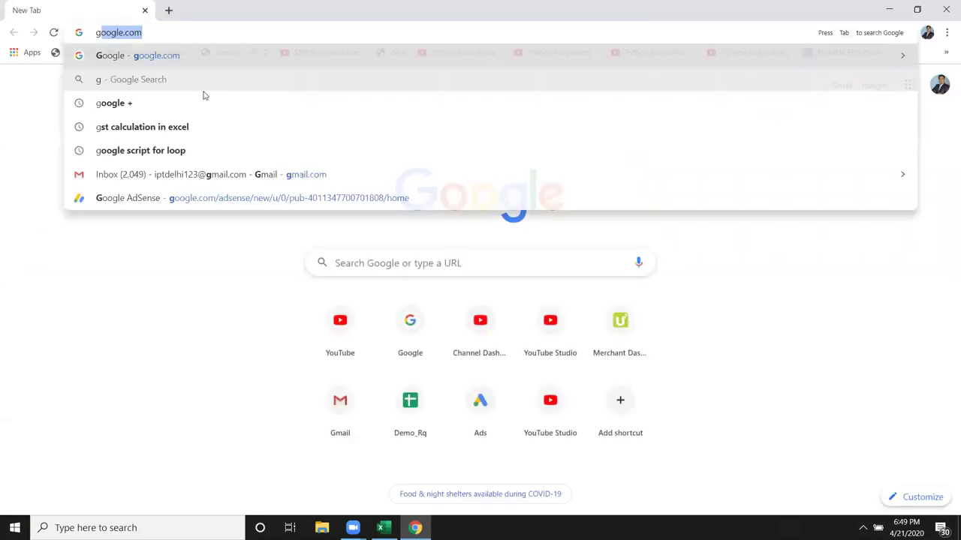
{"action": "key", "text": "Return"}
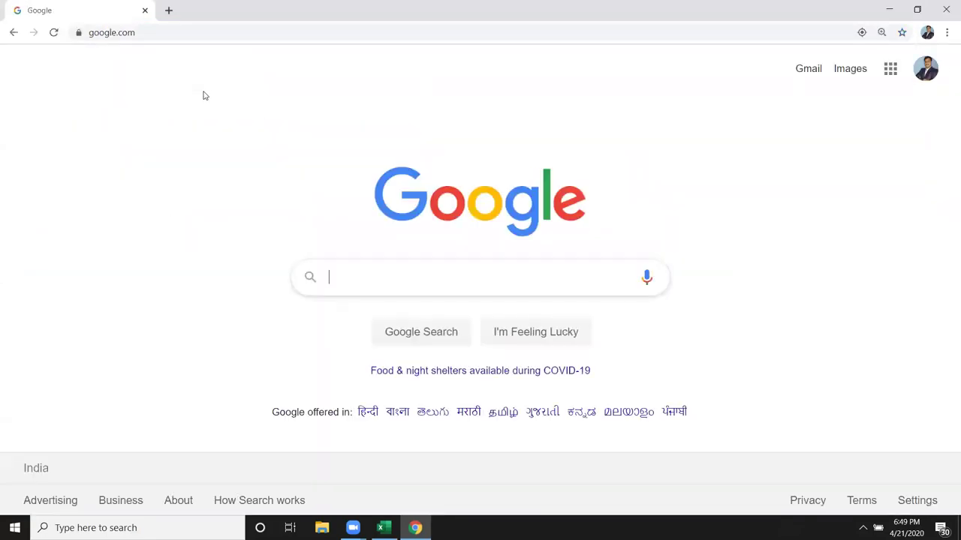
{"action": "type", "text": "cu"}
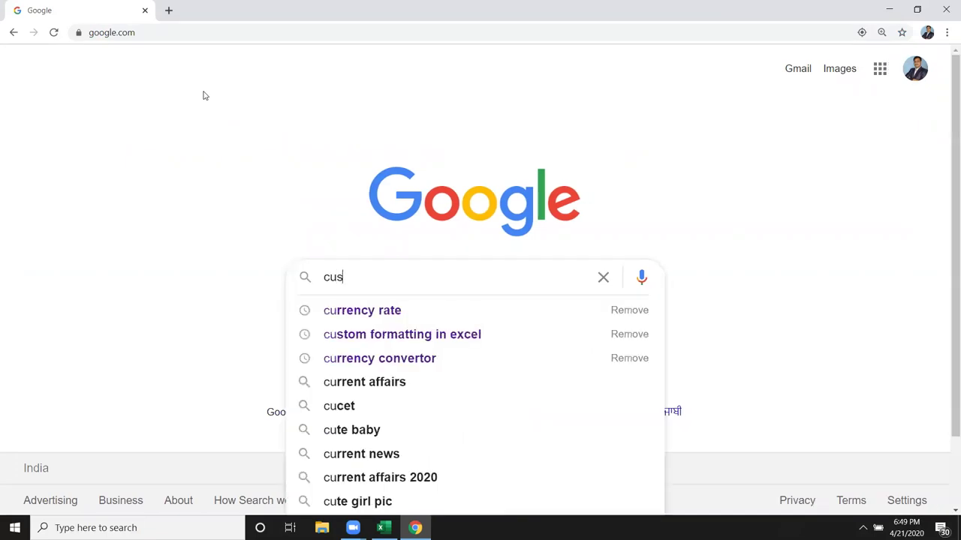
{"action": "type", "text": "s"}
{"action": "key", "text": "Down"}
{"action": "key", "text": "Return"}
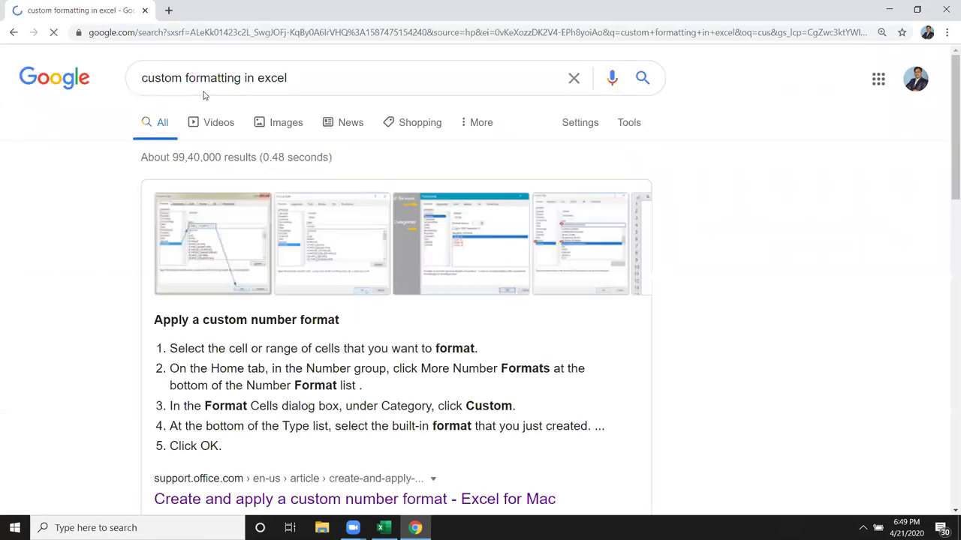
Step: Scroll through the results, including the Exceljet, Ablebits and Excel Easy tutorials
{"action": "scroll", "coordinate": [206, 301], "scroll_direction": "down", "scroll_amount": 2}
{"action": "scroll", "coordinate": [217, 311], "scroll_direction": "down", "scroll_amount": 4}
{"action": "scroll", "coordinate": [223, 313], "scroll_direction": "down", "scroll_amount": 3}
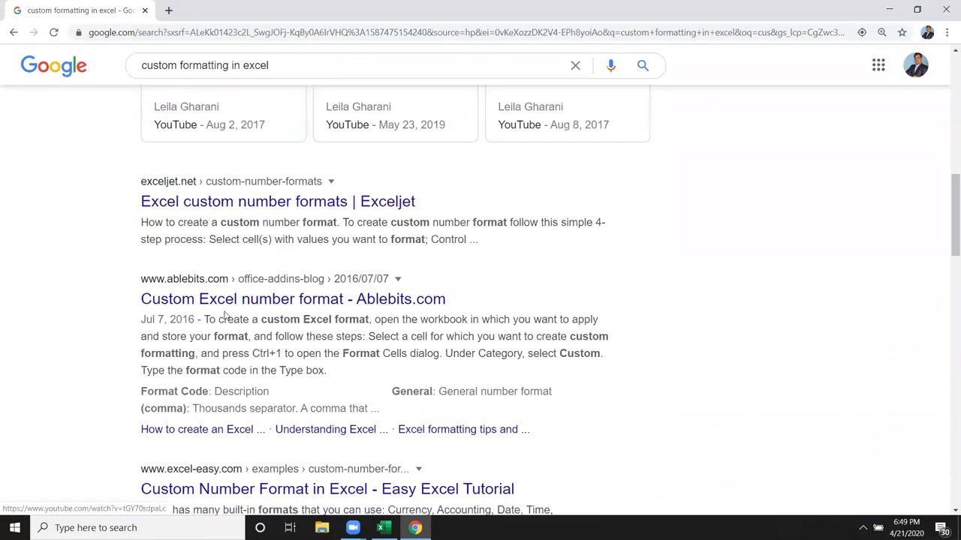
{"action": "scroll", "coordinate": [225, 316], "scroll_direction": "down", "scroll_amount": 3}
{"action": "scroll", "coordinate": [238, 263], "scroll_direction": "up", "scroll_amount": 3}
{"action": "scroll", "coordinate": [241, 266], "scroll_direction": "down", "scroll_amount": 1}
{"action": "scroll", "coordinate": [241, 264], "scroll_direction": "down", "scroll_amount": 3}
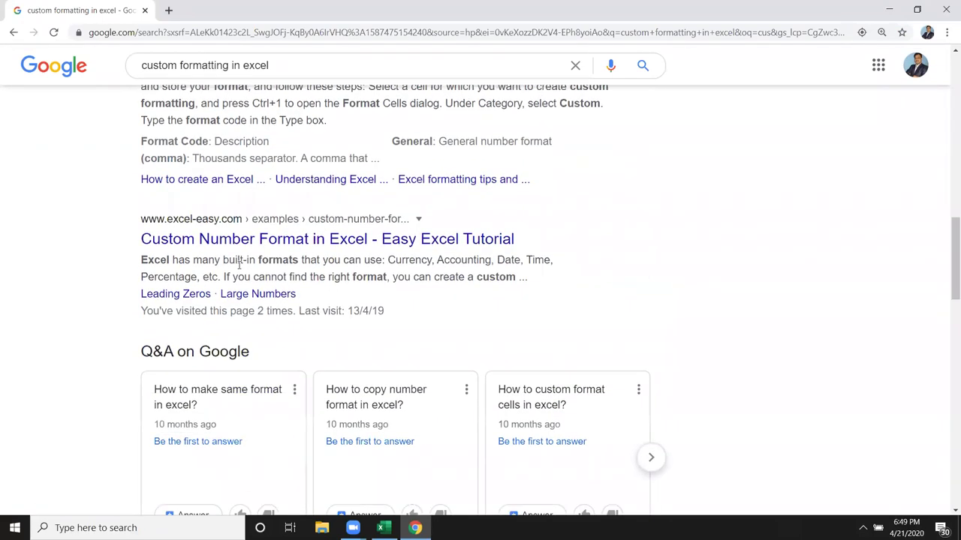
Step: Open the Excel Easy Custom Number Format tutorial and scroll through its examples
{"action": "left_click", "coordinate": [243, 251]}
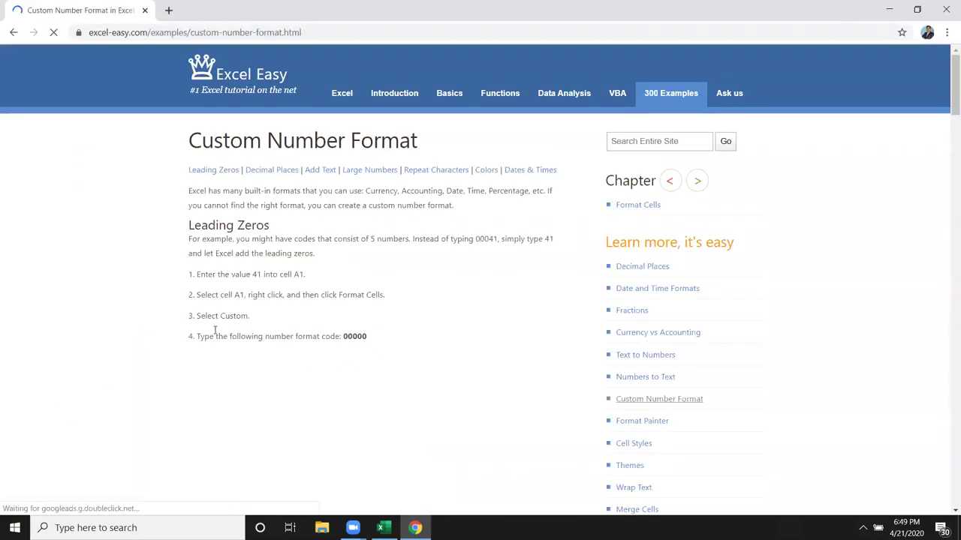
{"action": "scroll", "coordinate": [215, 330], "scroll_direction": "down", "scroll_amount": 3}
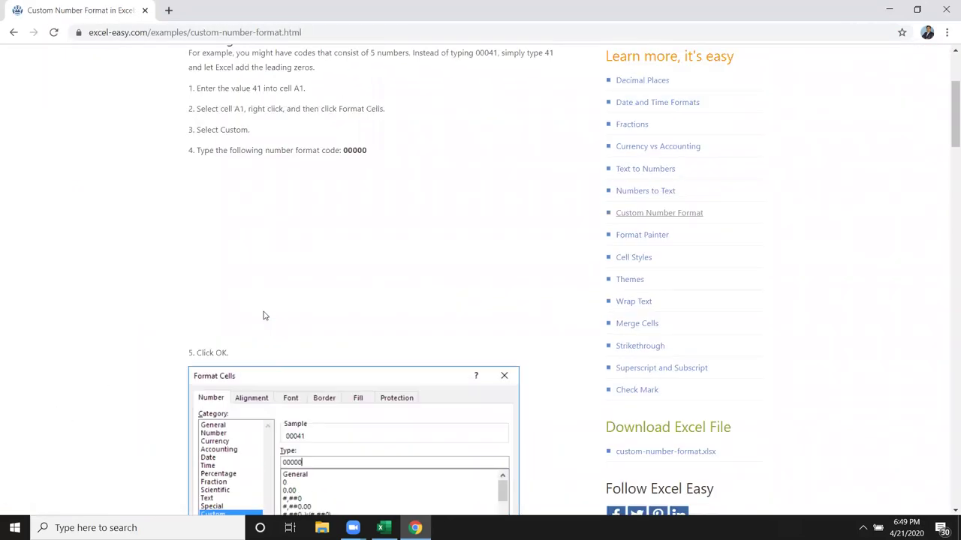
{"action": "scroll", "coordinate": [263, 315], "scroll_direction": "up", "scroll_amount": 1}
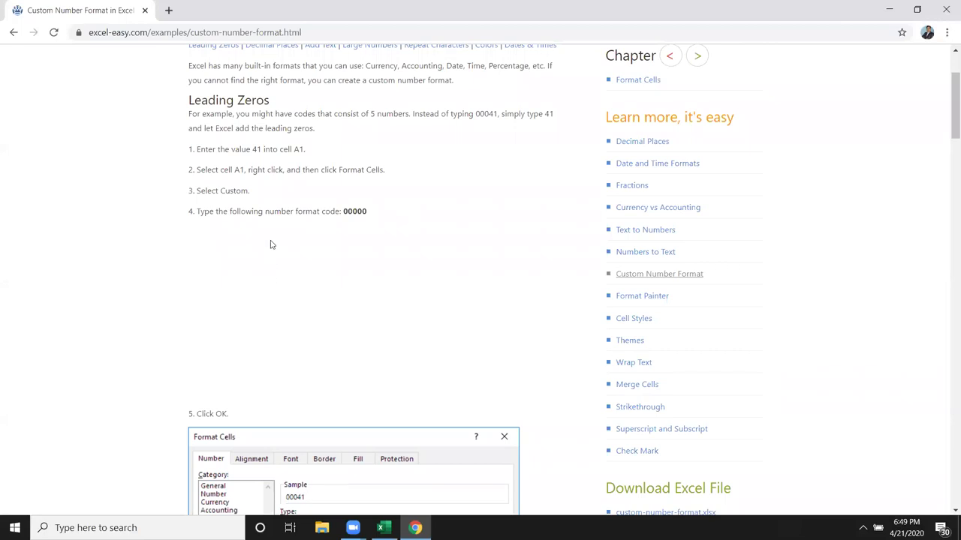
{"action": "scroll", "coordinate": [270, 228], "scroll_direction": "down", "scroll_amount": 3}
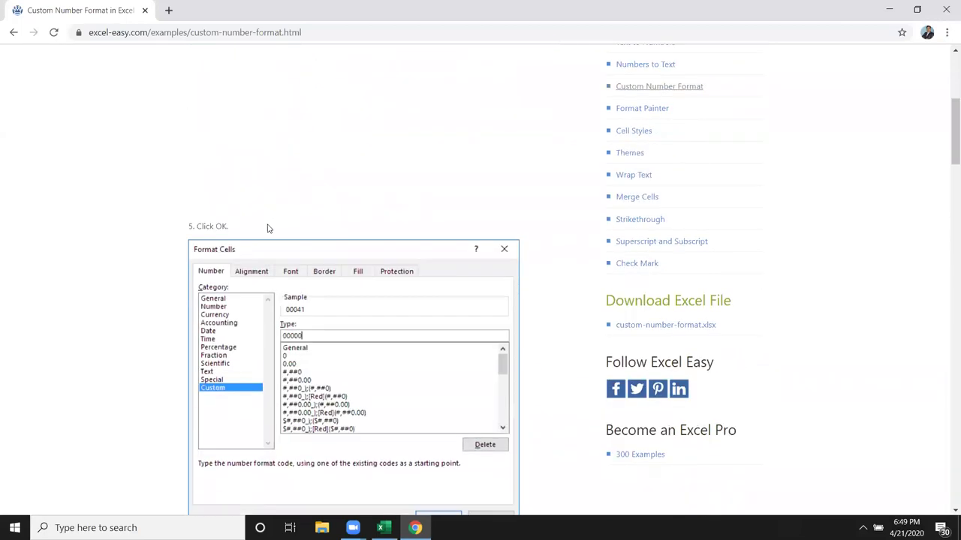
{"action": "scroll", "coordinate": [268, 228], "scroll_direction": "down", "scroll_amount": 3}
{"action": "scroll", "coordinate": [267, 227], "scroll_direction": "down", "scroll_amount": 3}
{"action": "scroll", "coordinate": [265, 226], "scroll_direction": "down", "scroll_amount": 1}
{"action": "scroll", "coordinate": [265, 231], "scroll_direction": "down", "scroll_amount": 2}
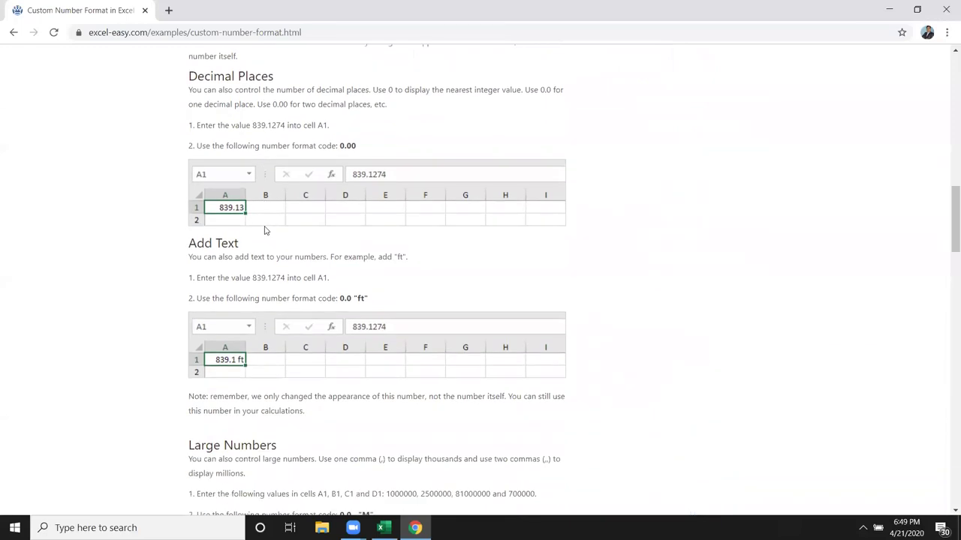
{"action": "scroll", "coordinate": [264, 231], "scroll_direction": "down", "scroll_amount": 1}
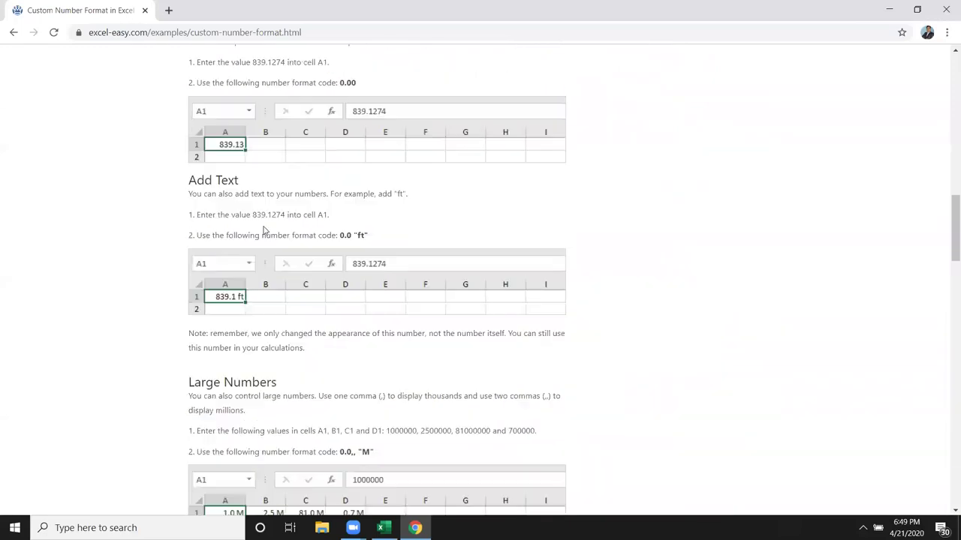
{"action": "scroll", "coordinate": [264, 228], "scroll_direction": "down", "scroll_amount": 3}
{"action": "scroll", "coordinate": [263, 225], "scroll_direction": "down", "scroll_amount": 2}
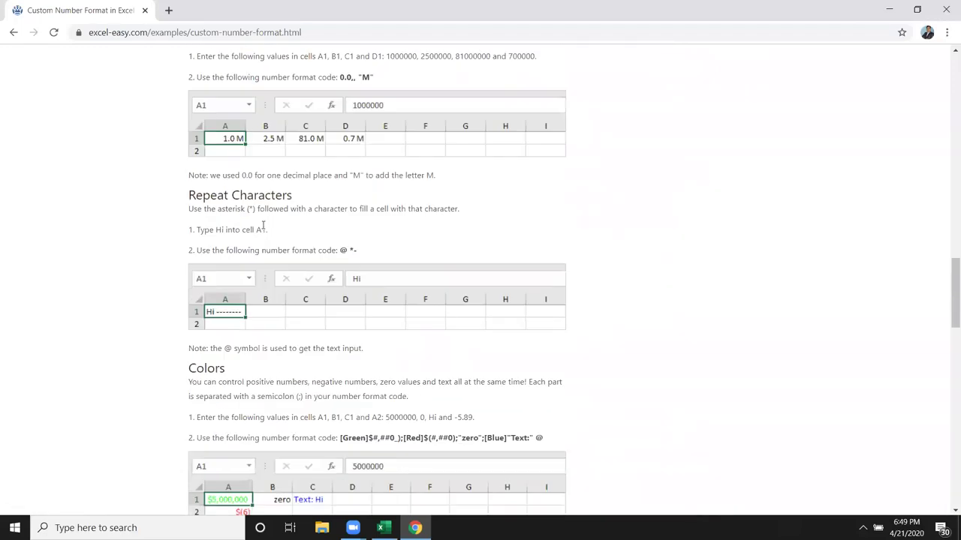
{"action": "scroll", "coordinate": [262, 225], "scroll_direction": "down", "scroll_amount": 3}
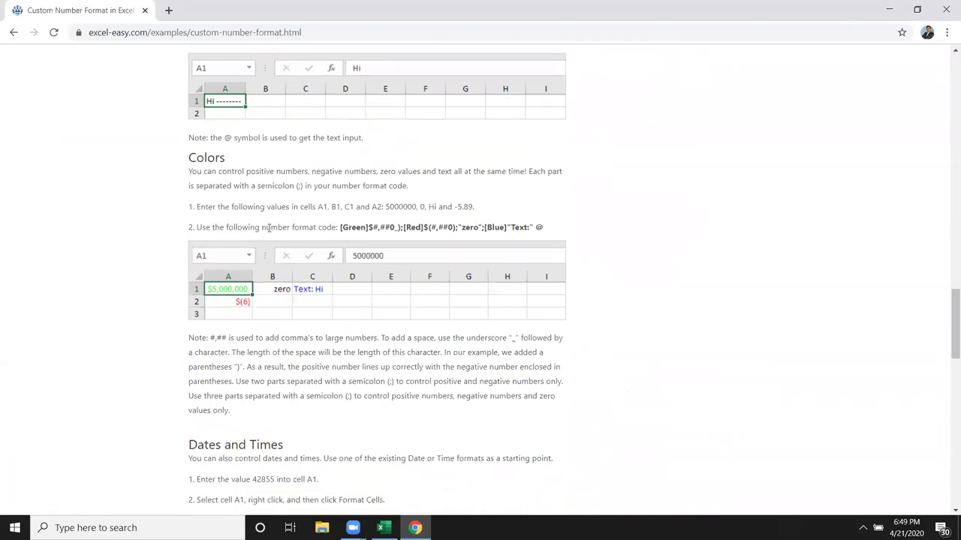
{"action": "scroll", "coordinate": [269, 224], "scroll_direction": "down", "scroll_amount": 4}
{"action": "scroll", "coordinate": [269, 225], "scroll_direction": "down", "scroll_amount": 1}
Step: Check the tutorial's web address, read further, then minimize Chrome and Excel to show the desktop
{"action": "left_click", "coordinate": [132, 32]}
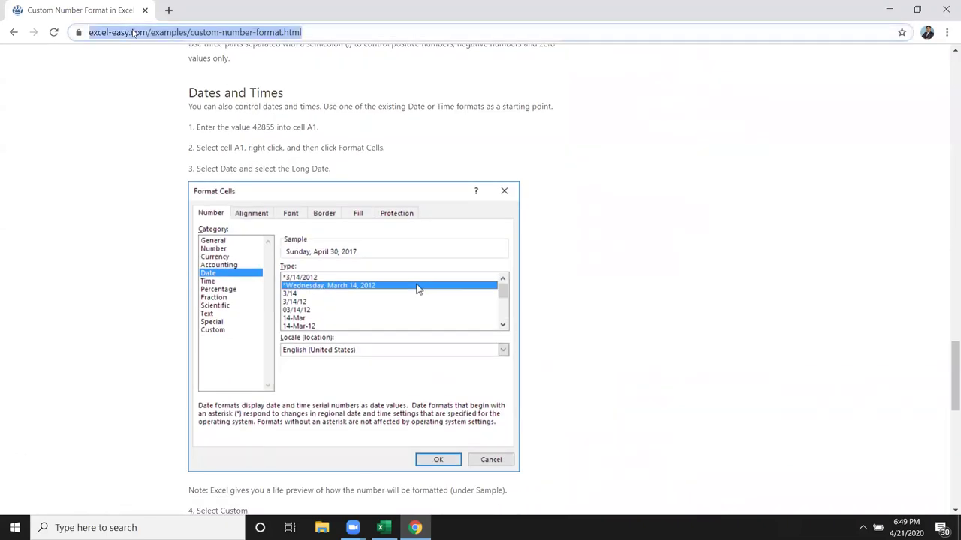
{"action": "right_click", "coordinate": [133, 32]}
{"action": "left_click", "coordinate": [105, 106]}
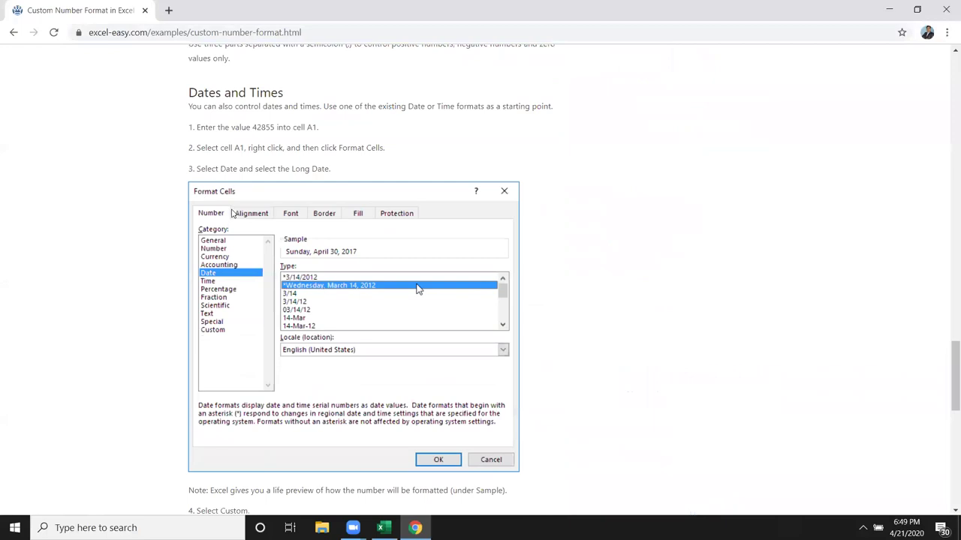
{"action": "scroll", "coordinate": [233, 216], "scroll_direction": "down", "scroll_amount": 1}
{"action": "scroll", "coordinate": [233, 217], "scroll_direction": "down", "scroll_amount": 3}
{"action": "scroll", "coordinate": [232, 220], "scroll_direction": "down", "scroll_amount": 2}
{"action": "scroll", "coordinate": [231, 220], "scroll_direction": "down", "scroll_amount": 2}
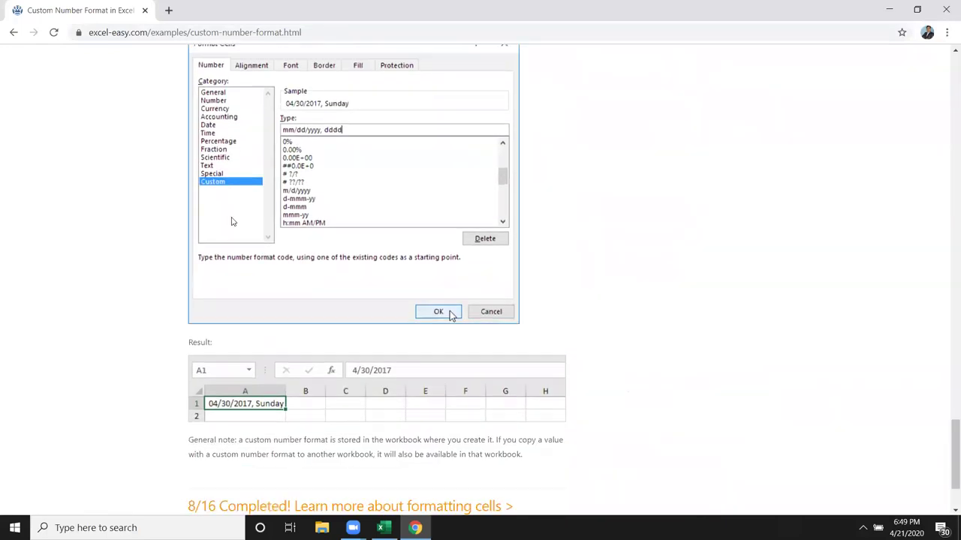
{"action": "scroll", "coordinate": [247, 227], "scroll_direction": "up", "scroll_amount": 2}
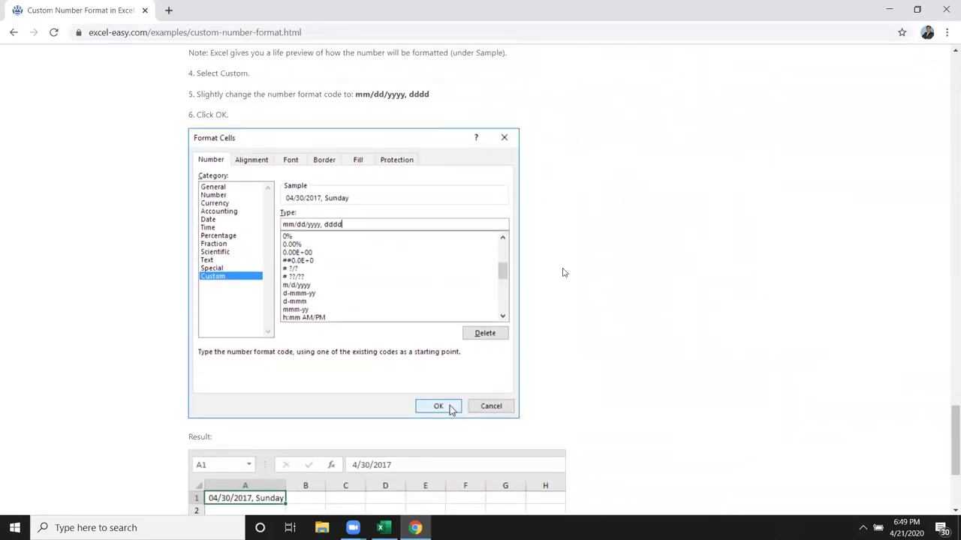
{"action": "scroll", "coordinate": [229, 244], "scroll_direction": "down", "scroll_amount": 3}
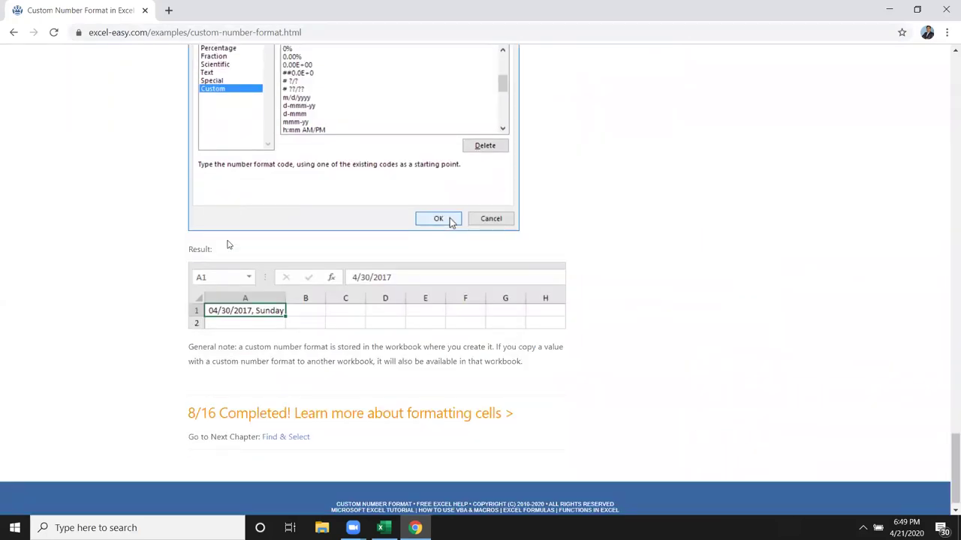
{"action": "scroll", "coordinate": [226, 248], "scroll_direction": "up", "scroll_amount": 8}
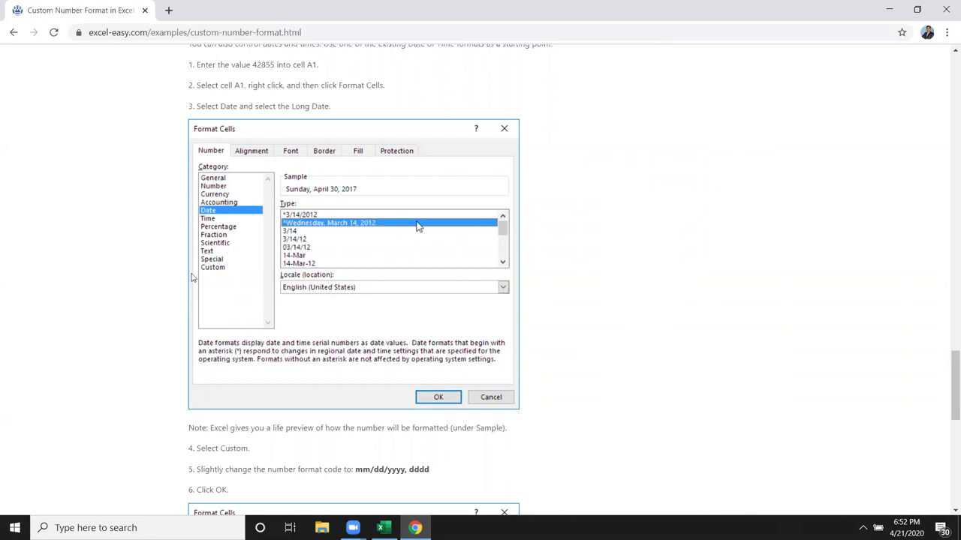
{"action": "left_click", "coordinate": [888, 9]}
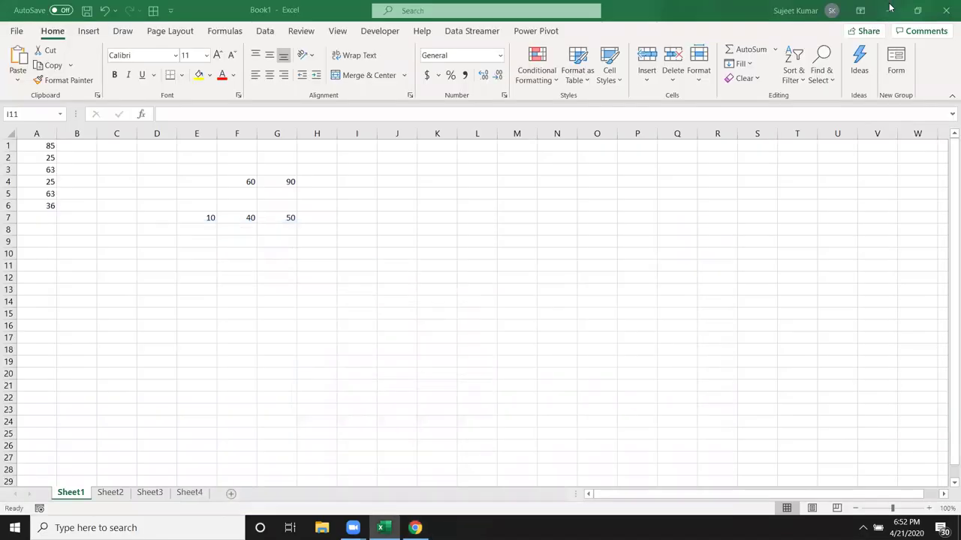
{"action": "left_click", "coordinate": [890, 9]}
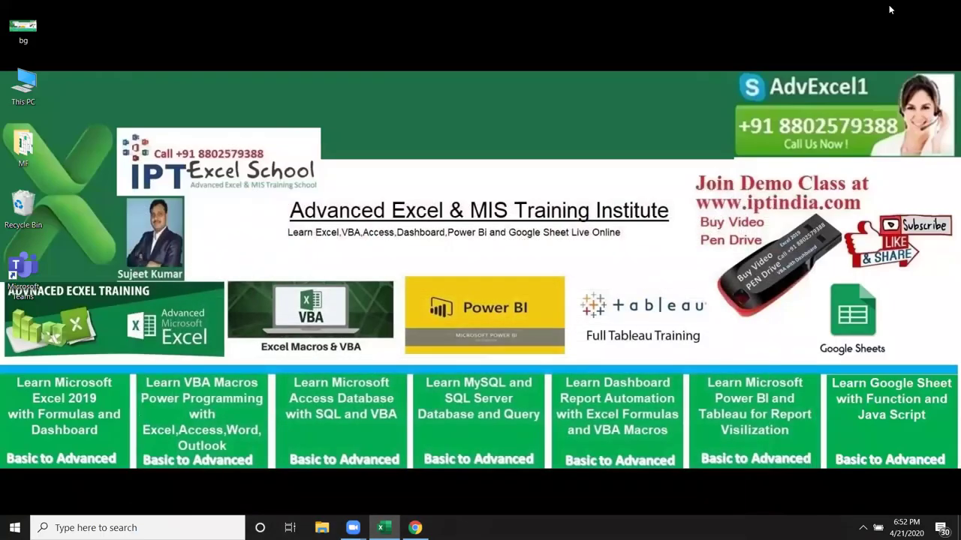